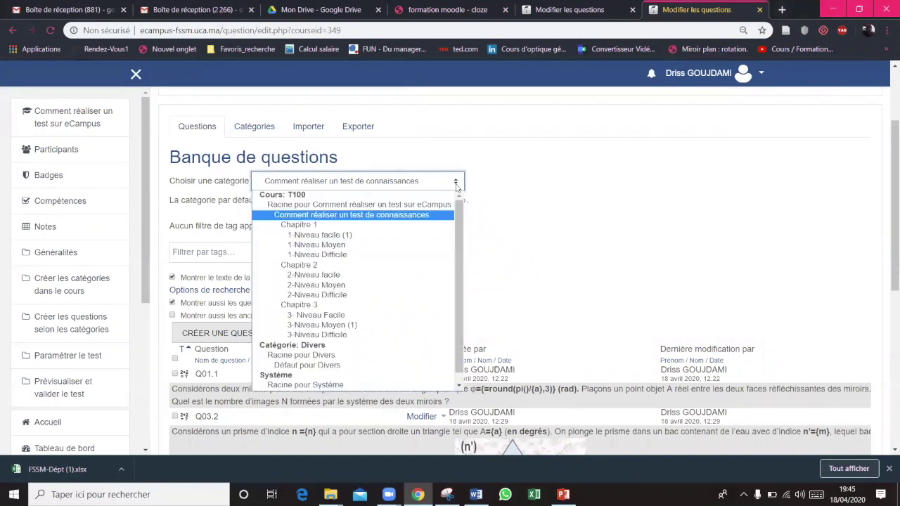
# Select the 2-Niveau Moyen category under Chapitre 2 and start a new Cloze (réponses intégrées) question in it.
pyautogui.click(348, 286)
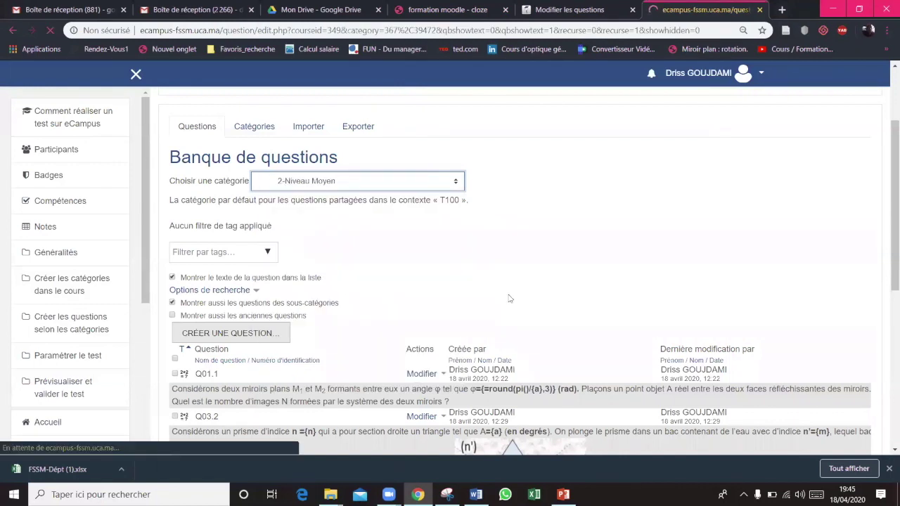
pyautogui.scroll(-3, 430, 337)
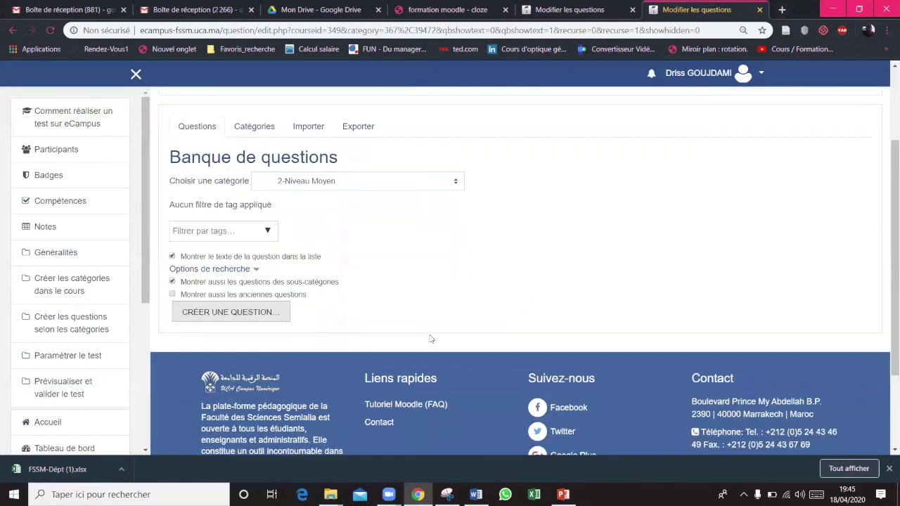
pyautogui.click(248, 311)
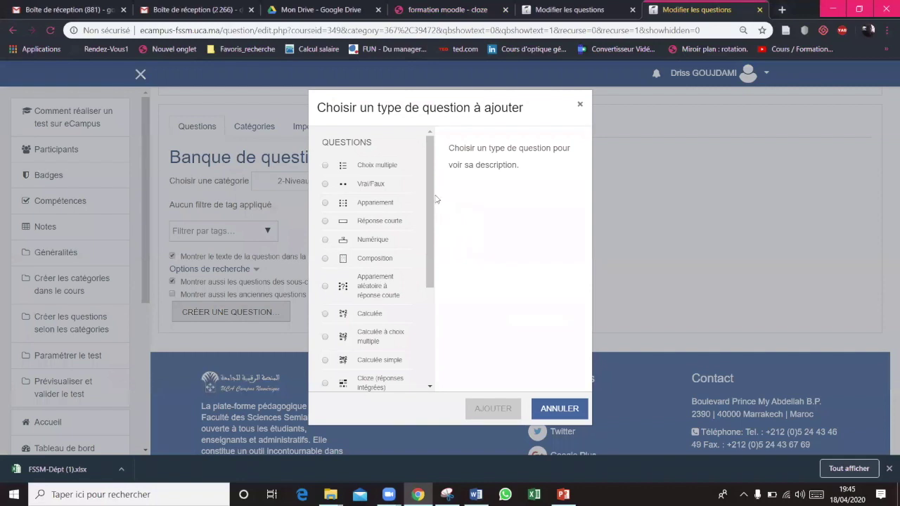
pyautogui.scroll(-2, 430, 204)
pyautogui.scroll(-2, 435, 216)
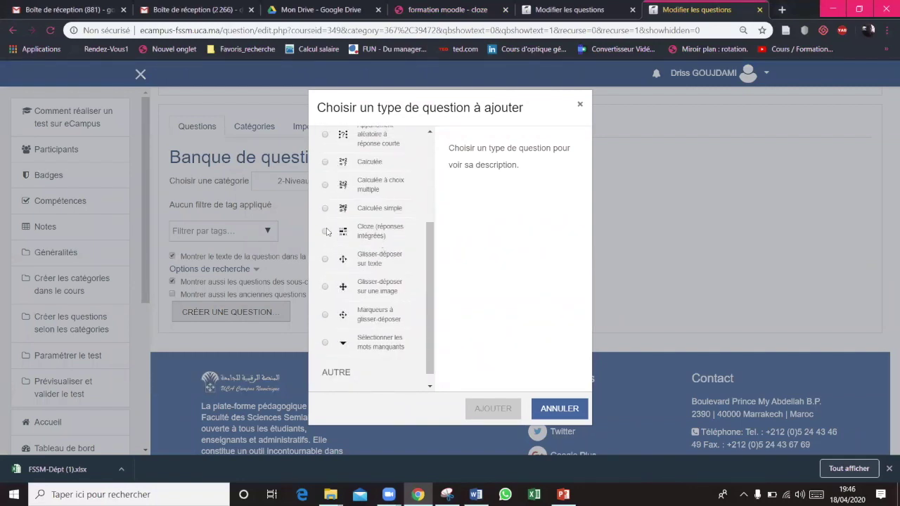
pyautogui.click(325, 232)
pyautogui.click(489, 410)
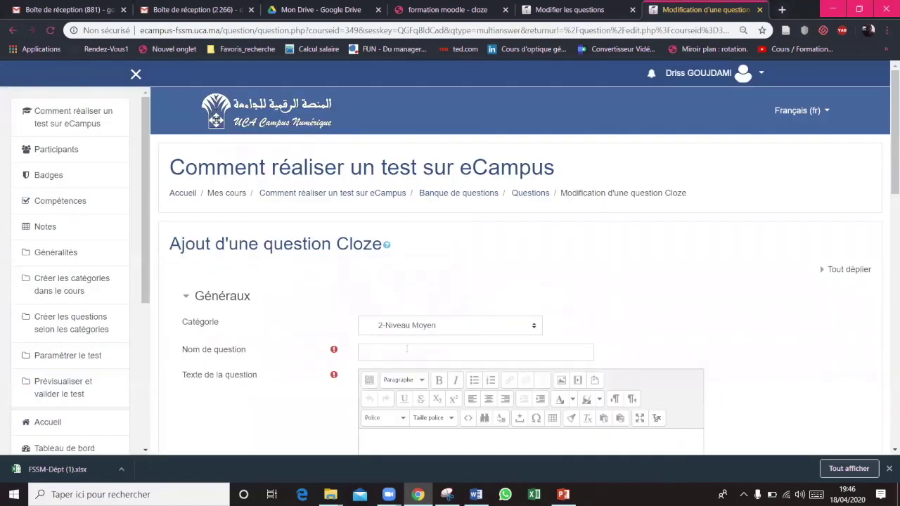
# Name the new Cloze question Q02.2.
pyautogui.click(407, 349)
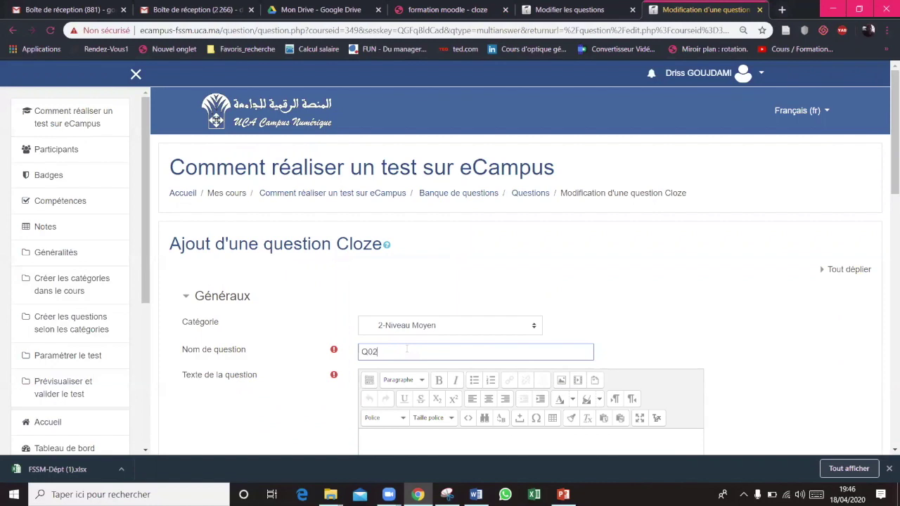
pyautogui.write('Q02.1')
pyautogui.scroll(-3, 642, 315)
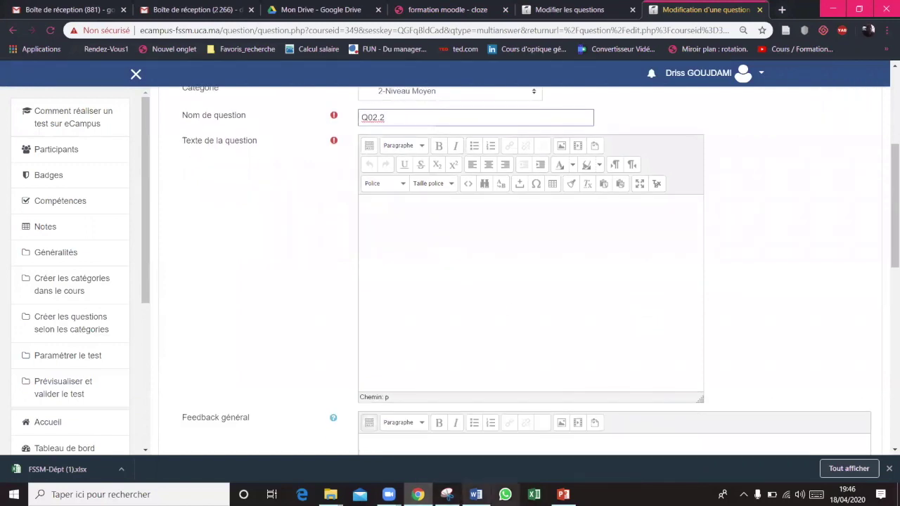
# Copy the exercise in the Word document from its introduction through question 2's Formule (1)–(4) choice line into the Moodle question text.
pyautogui.click(476, 494)
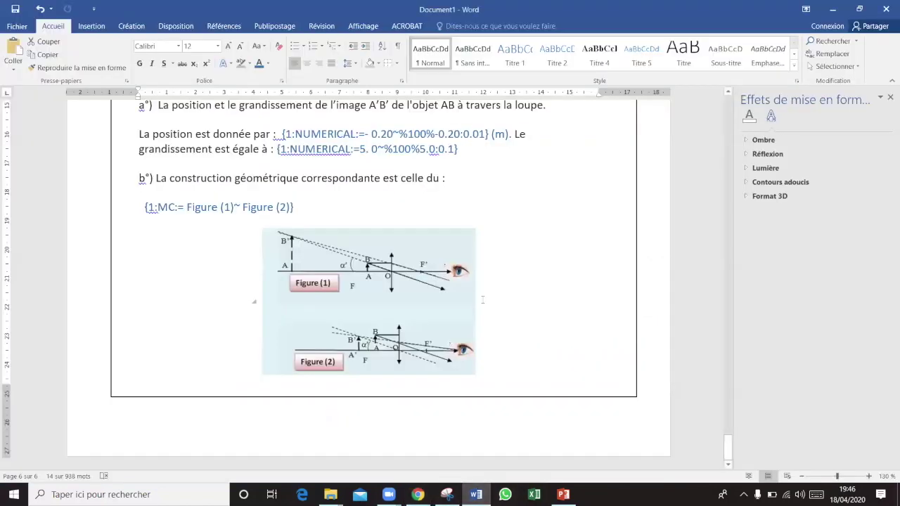
pyautogui.scroll(15, 517, 277)
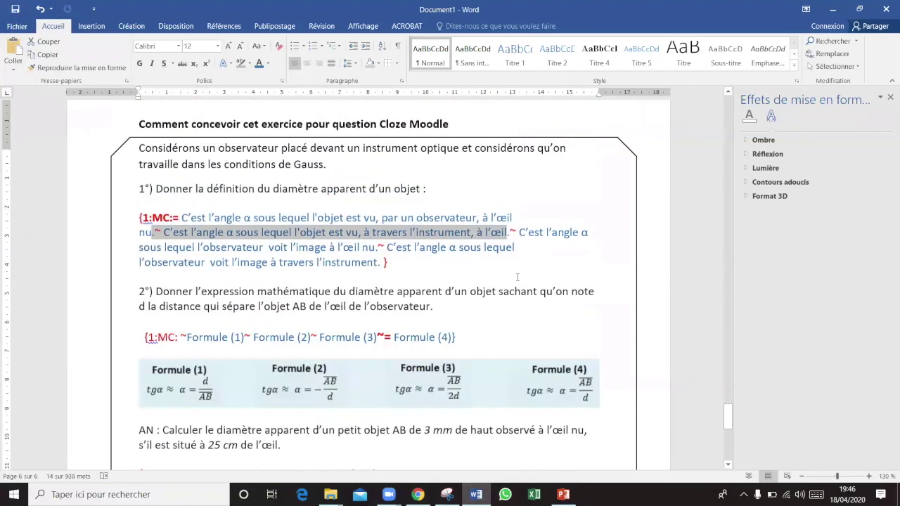
pyautogui.moveTo(140, 181); pyautogui.dragTo(456, 373)
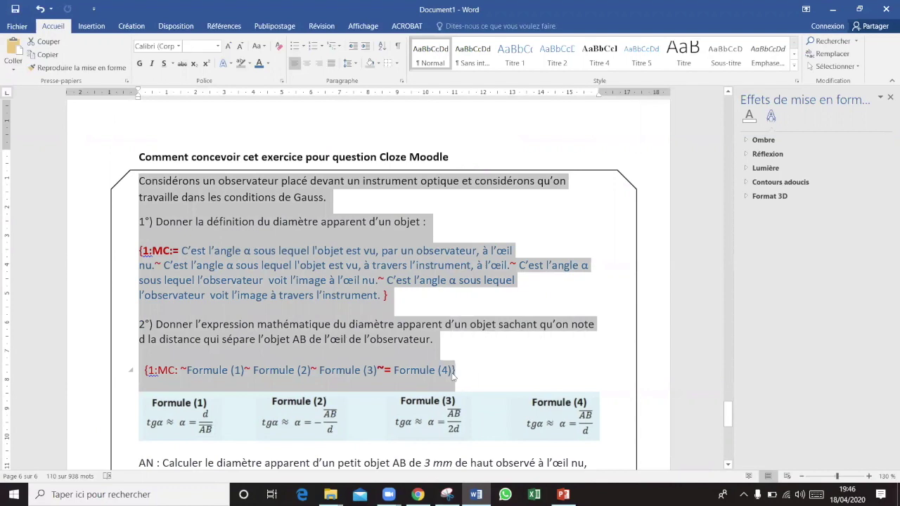
pyautogui.hotkey('ctrl', 'c')
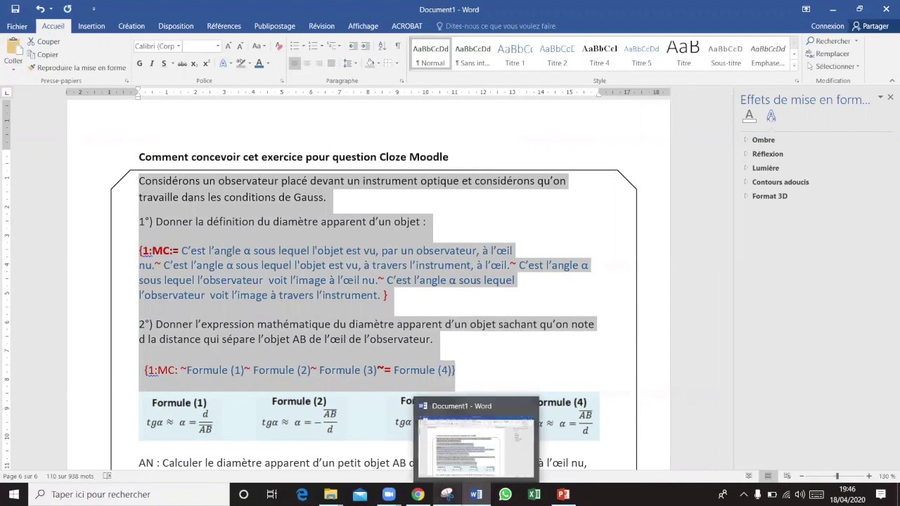
pyautogui.click(418, 495)
pyautogui.click(387, 204)
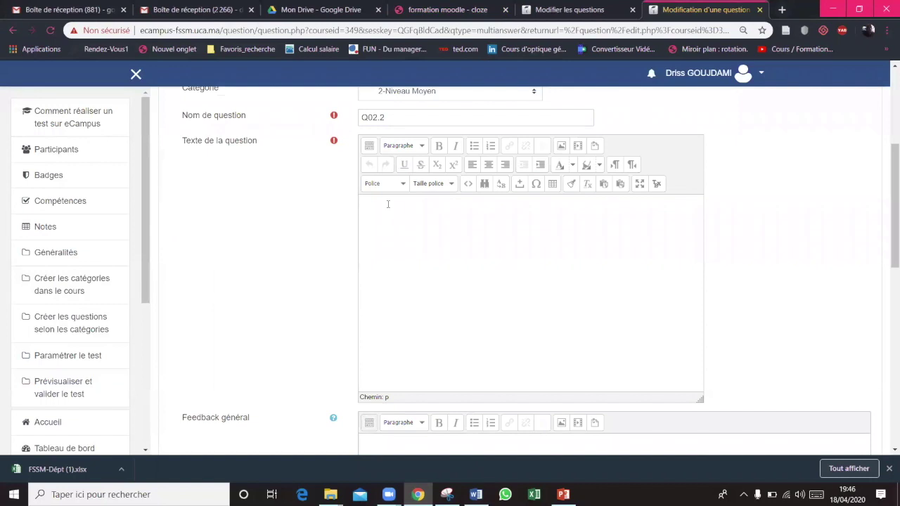
pyautogui.hotkey('ctrl', 'v')
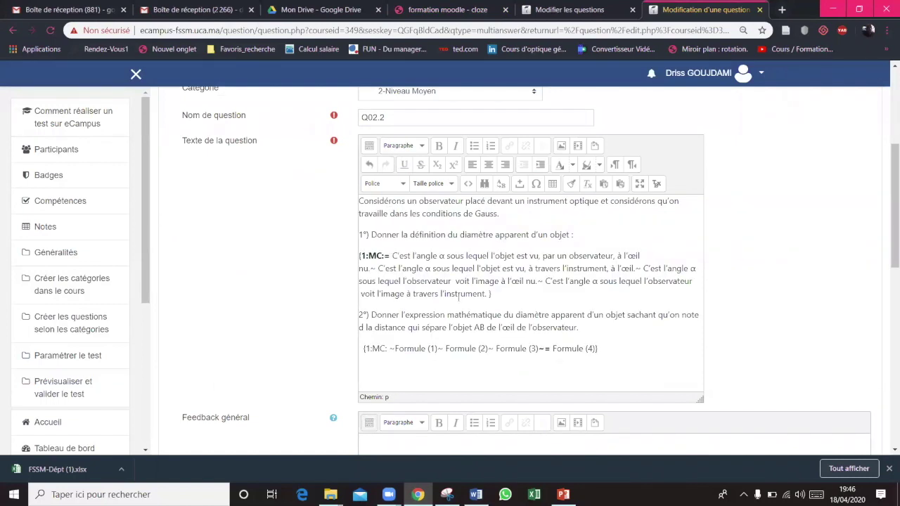
# Switch back to Word and capture the strip showing Formule (1) to Formule (4) with the Outil Capture d'écran.
pyautogui.click(476, 495)
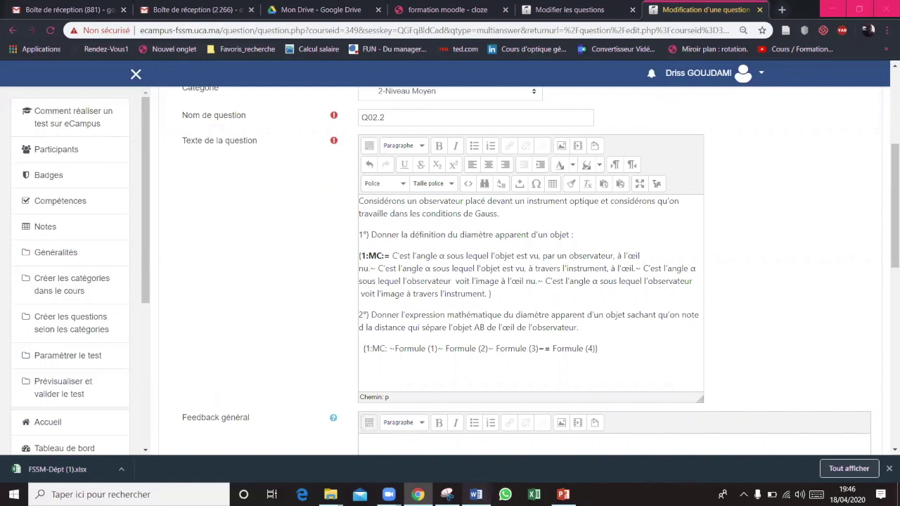
pyautogui.scroll(-3, 414, 340)
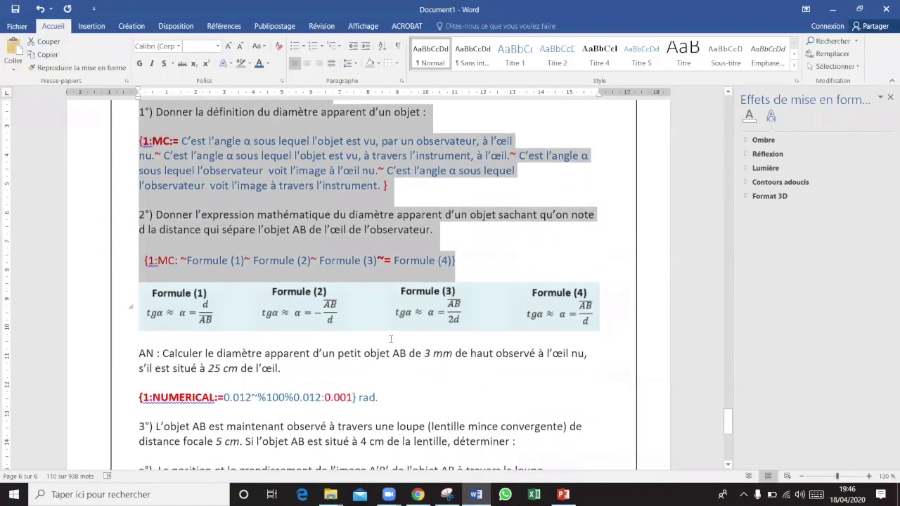
pyautogui.click(386, 352)
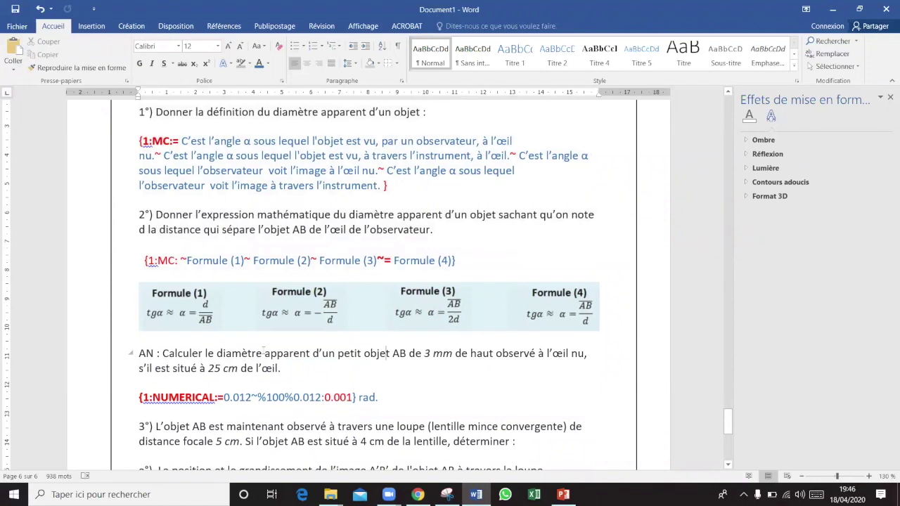
pyautogui.click(447, 494)
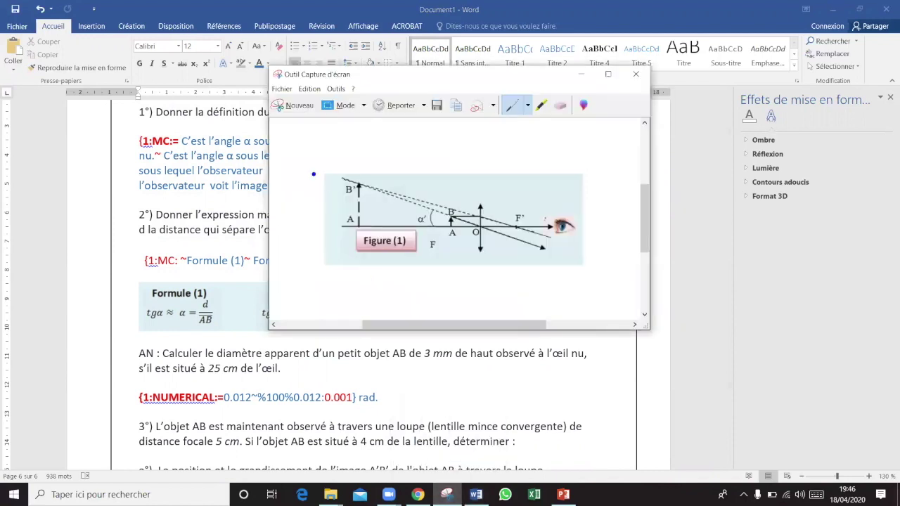
pyautogui.click(294, 105)
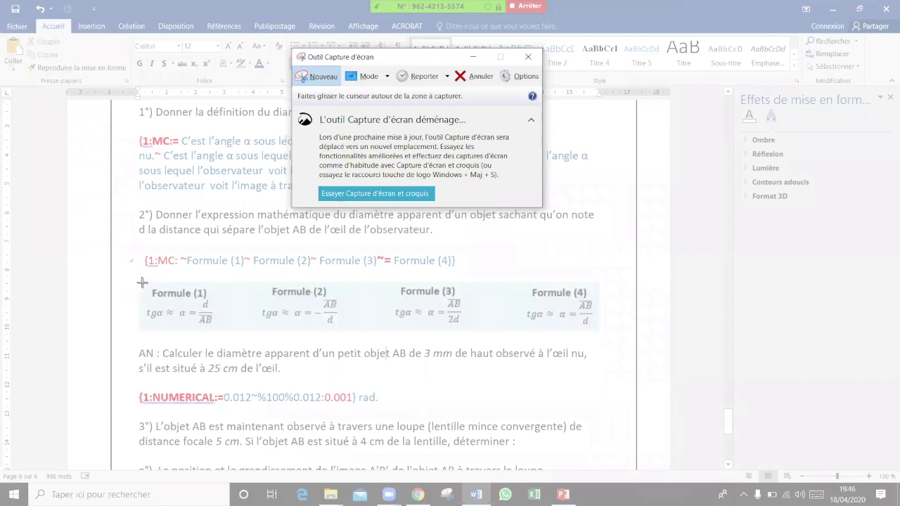
pyautogui.moveTo(141, 283); pyautogui.dragTo(600, 331)
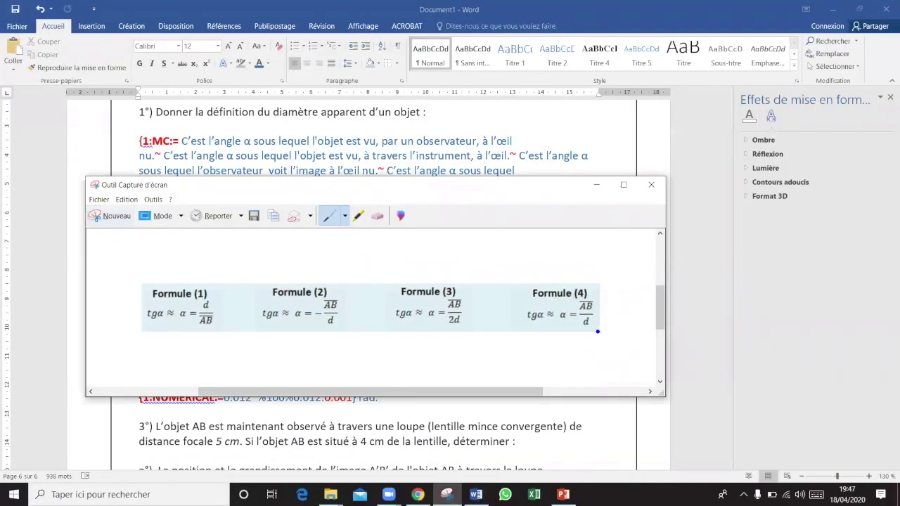
# Save the snip as a PNG named Capture in the Documents folder, replacing the existing file.
pyautogui.click(99, 199)
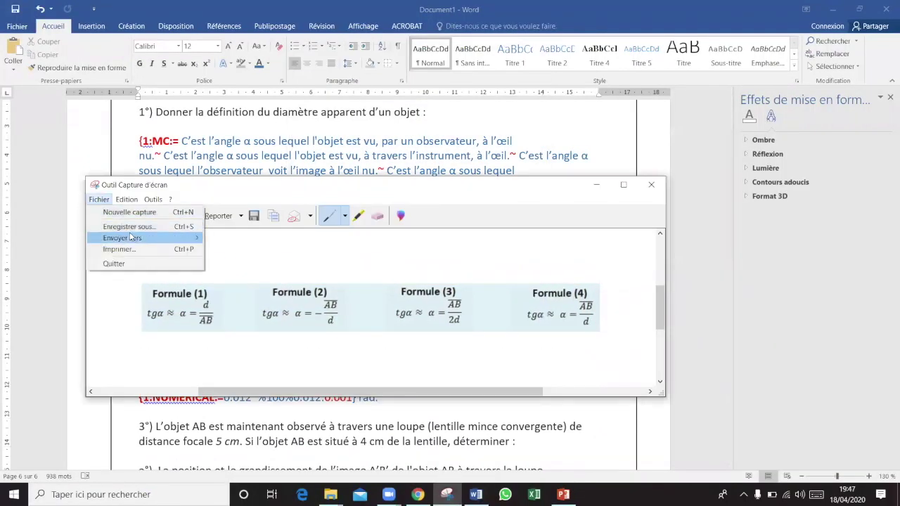
pyautogui.click(129, 227)
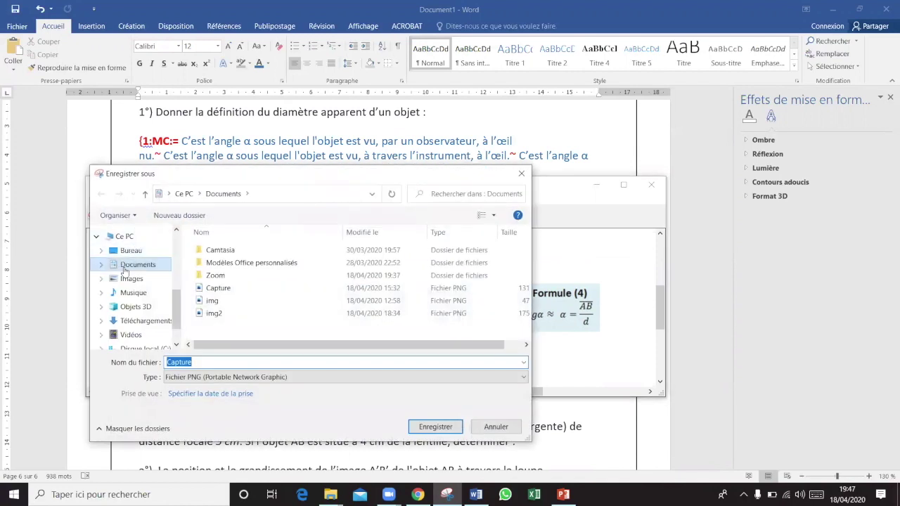
pyautogui.click(425, 426)
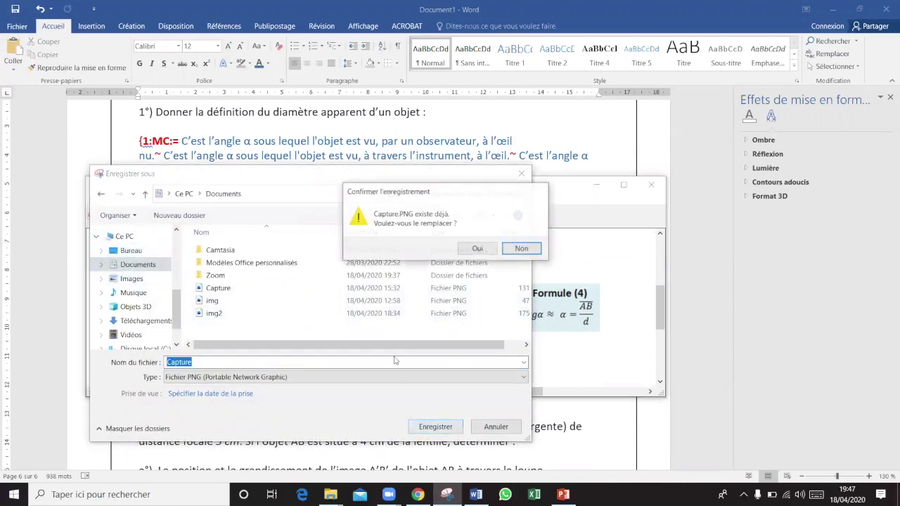
pyautogui.click(484, 250)
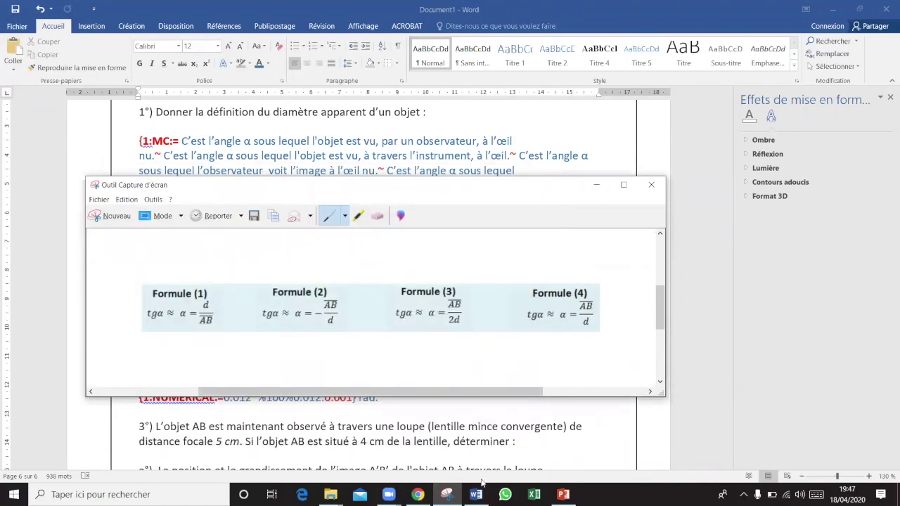
# Return to the Moodle question in Chrome and insert Capture.PNG from Documents below the formula choices, without an image description.
pyautogui.click(417, 494)
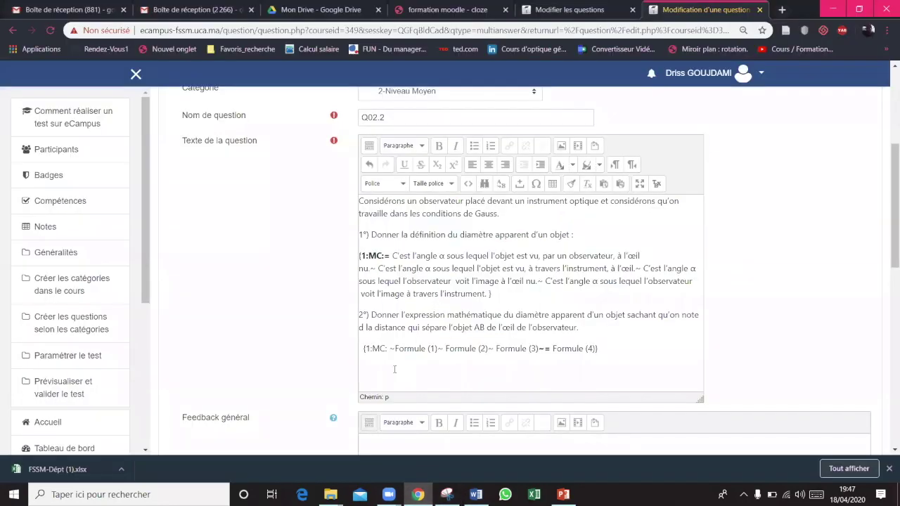
pyautogui.click(561, 146)
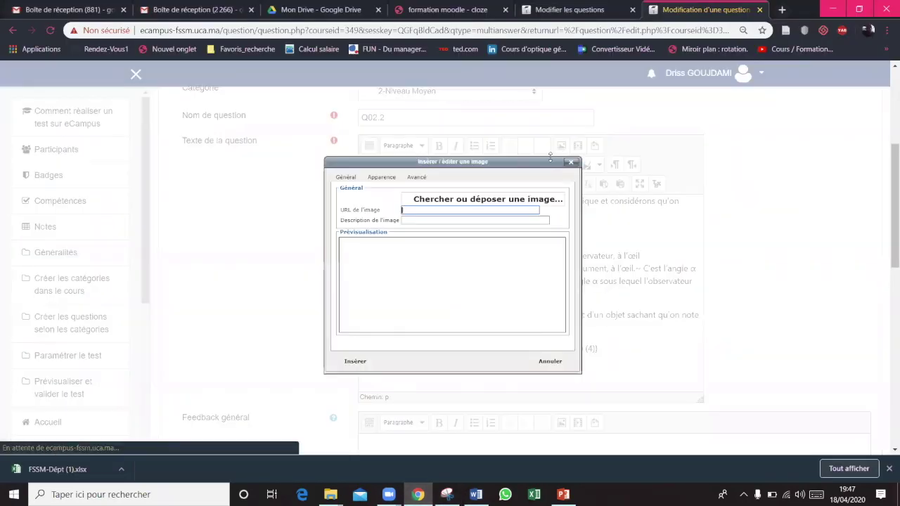
pyautogui.click(447, 201)
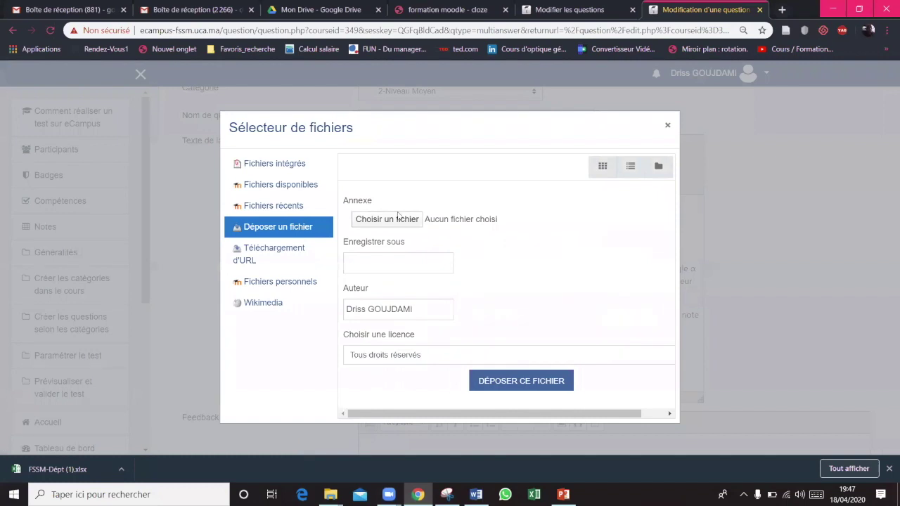
pyautogui.click(378, 220)
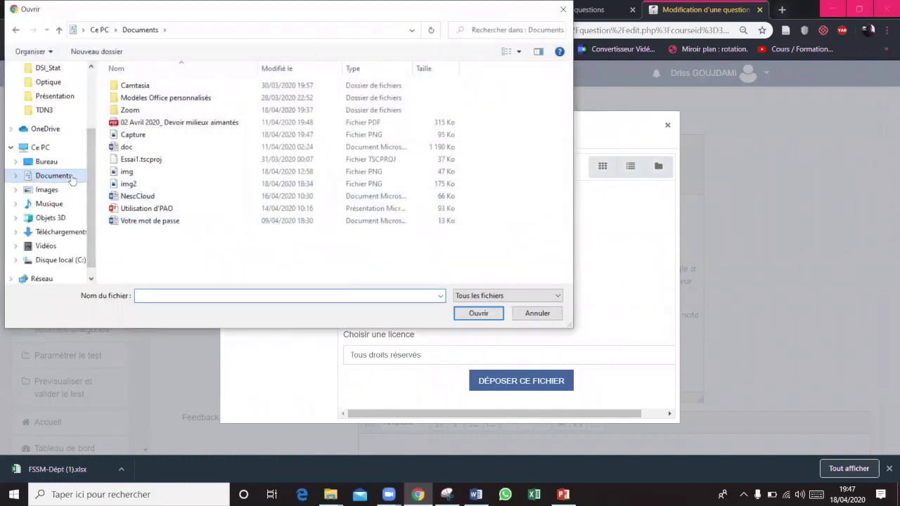
pyautogui.click(123, 184)
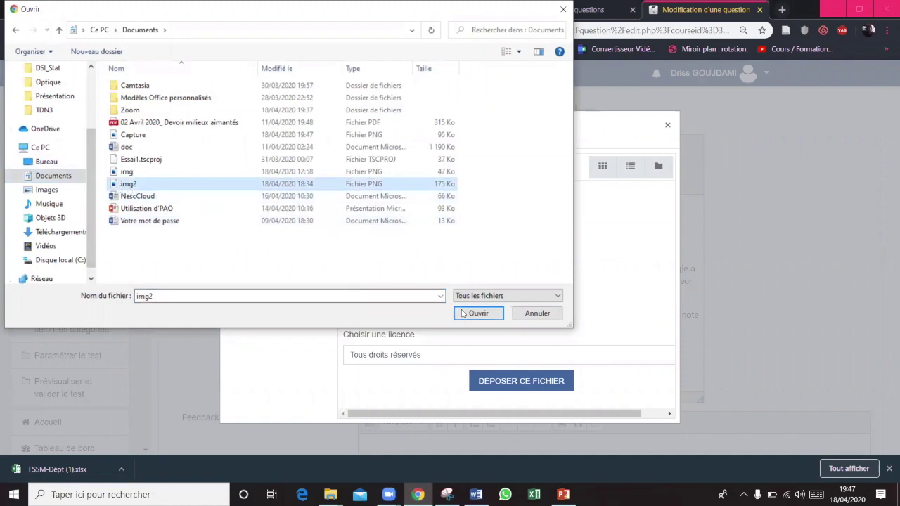
pyautogui.click(475, 314)
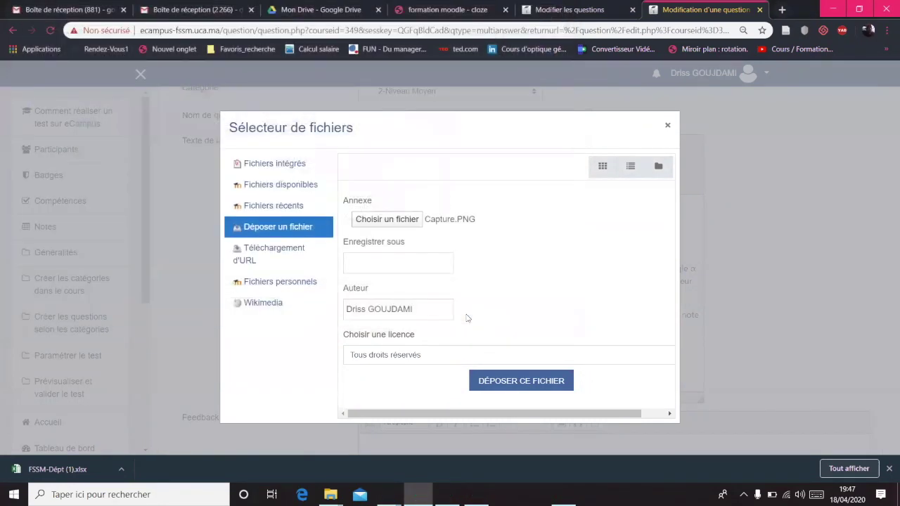
pyautogui.click(510, 383)
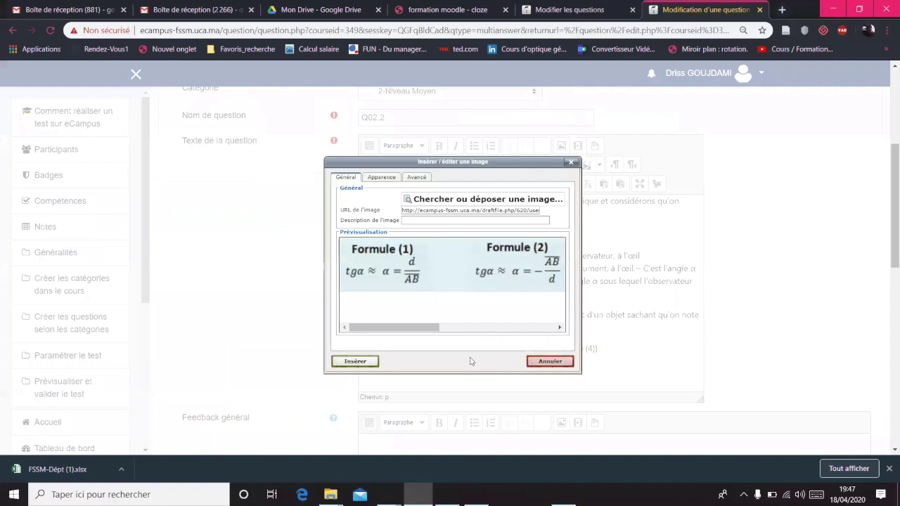
pyautogui.click(366, 362)
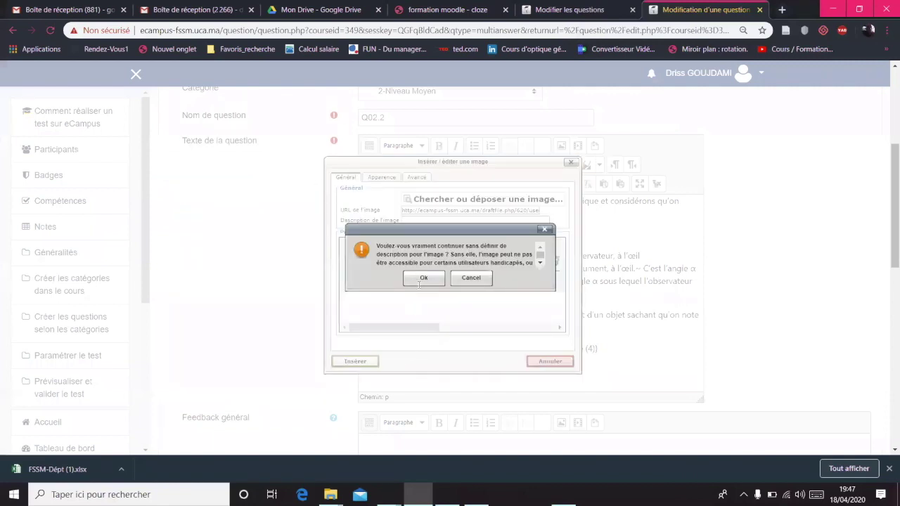
pyautogui.click(421, 278)
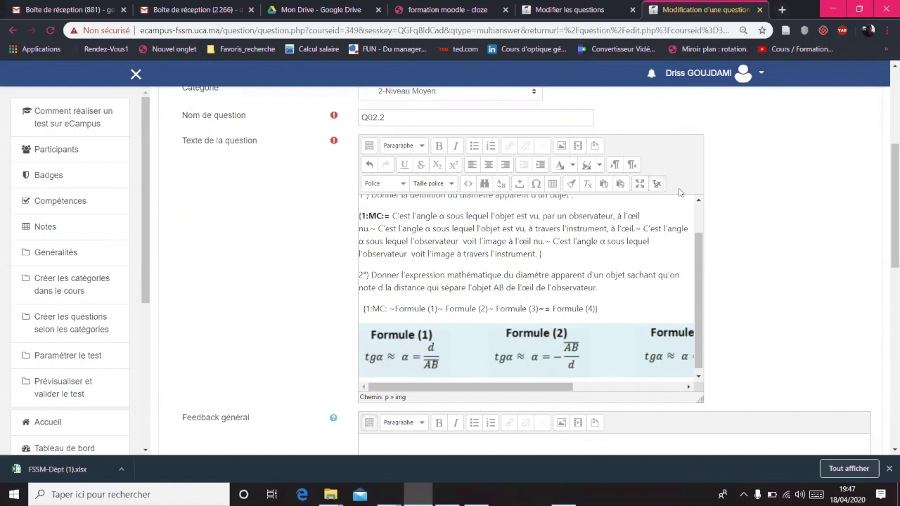
# Expand the question text editor to full screen, then centre the formulas image and shrink it slightly.
pyautogui.click(639, 184)
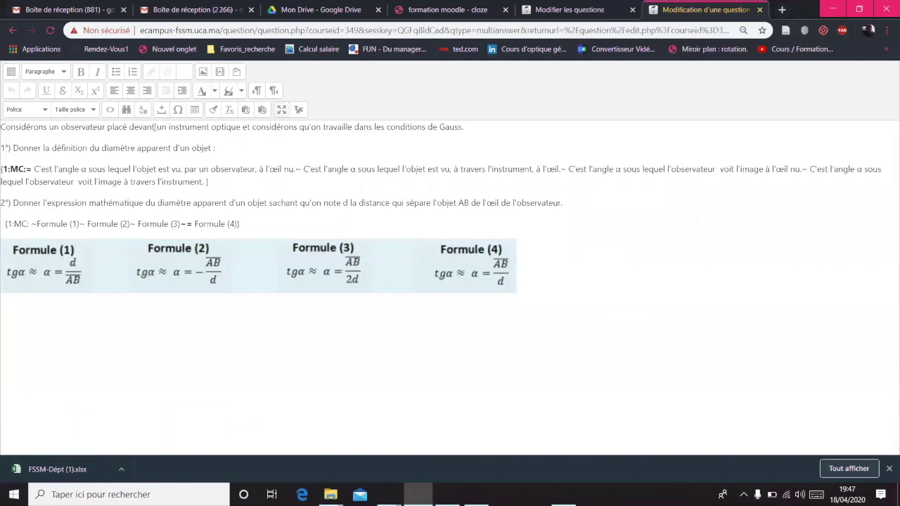
pyautogui.click(131, 90)
pyautogui.rightClick(652, 286)
pyautogui.click(643, 289)
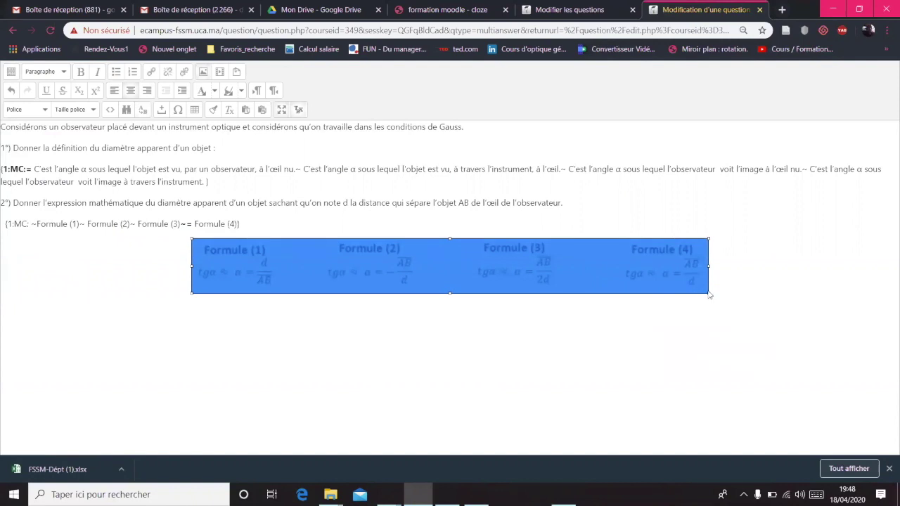
pyautogui.moveTo(709, 293); pyautogui.dragTo(697, 283)
pyautogui.click(557, 321)
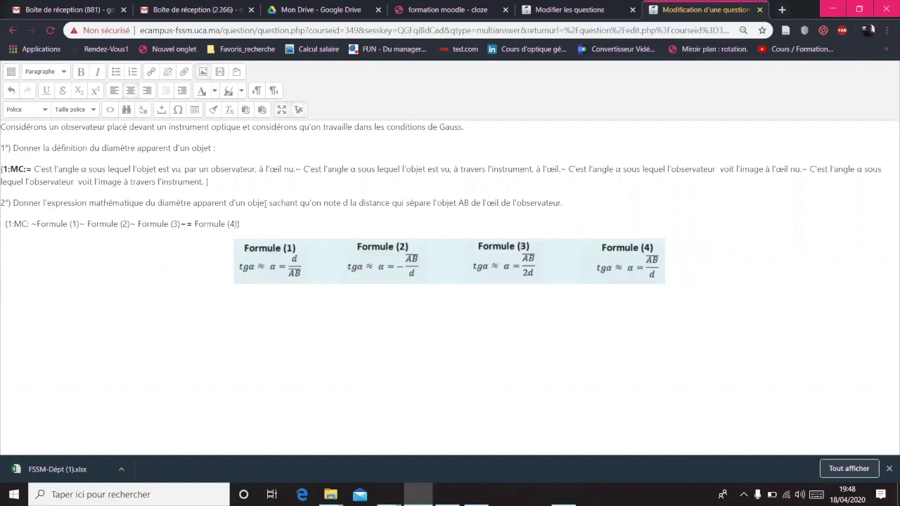
# Exit the full-screen editor, then switch to Word and copy the text from the AN calculation through the Figure (1)~ Figure (2) choices.
pyautogui.click(282, 110)
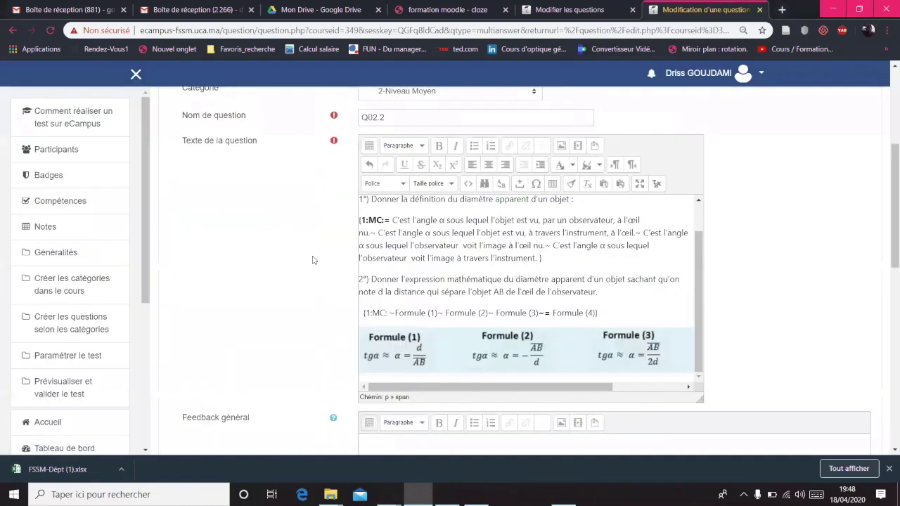
pyautogui.click(700, 236)
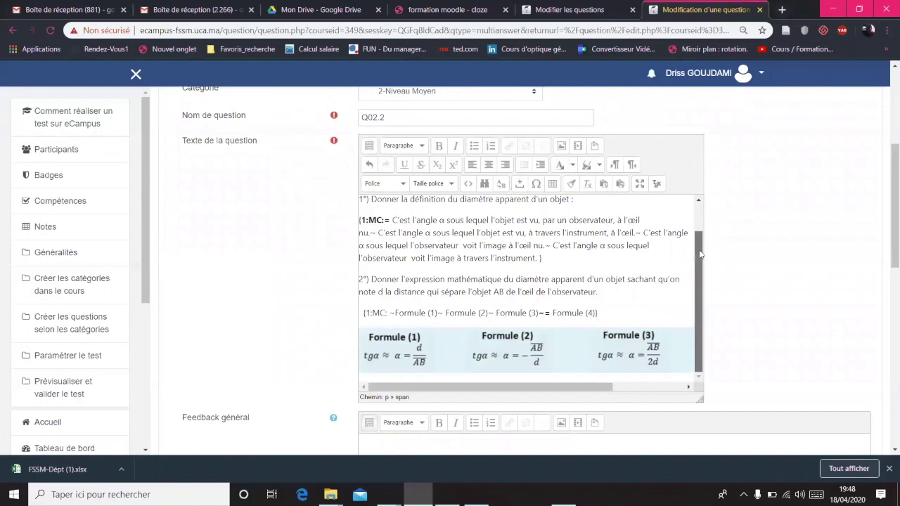
pyautogui.hotkey('alt', 'Tab')
pyautogui.scroll(-4, 136, 216)
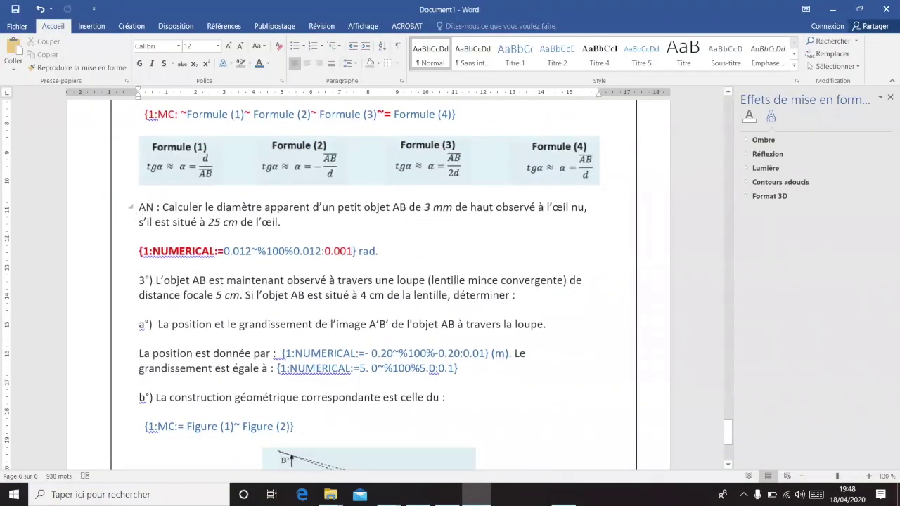
pyautogui.moveTo(139, 204); pyautogui.dragTo(372, 422)
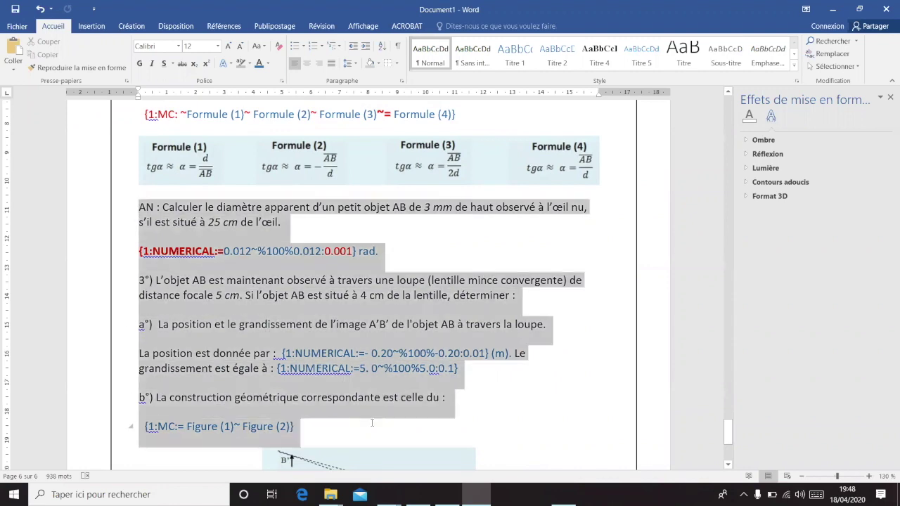
pyautogui.moveTo(298, 423); pyautogui.dragTo(300, 424)
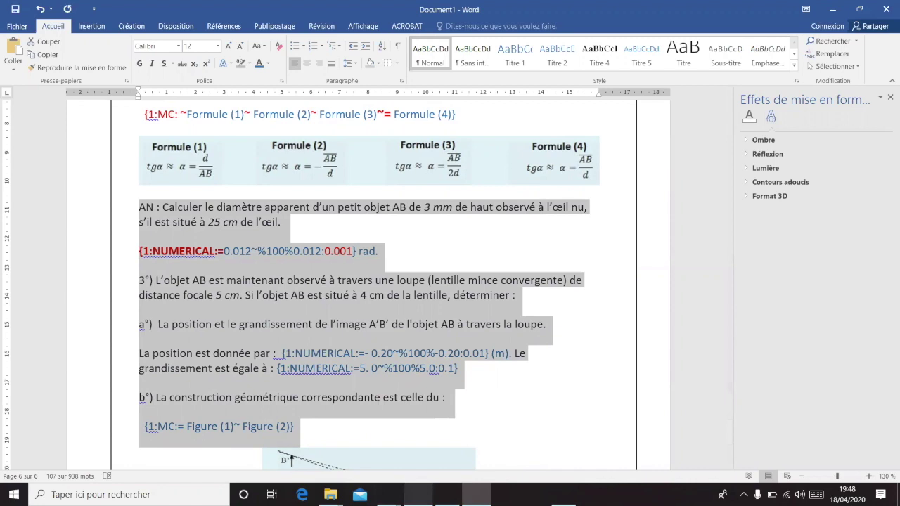
# Return to the Moodle question in Chrome and paste the copied text below the formulas image, ending with {1:MC:= Figure (1)~ Figure (2)}.
pyautogui.moveTo(418, 494)
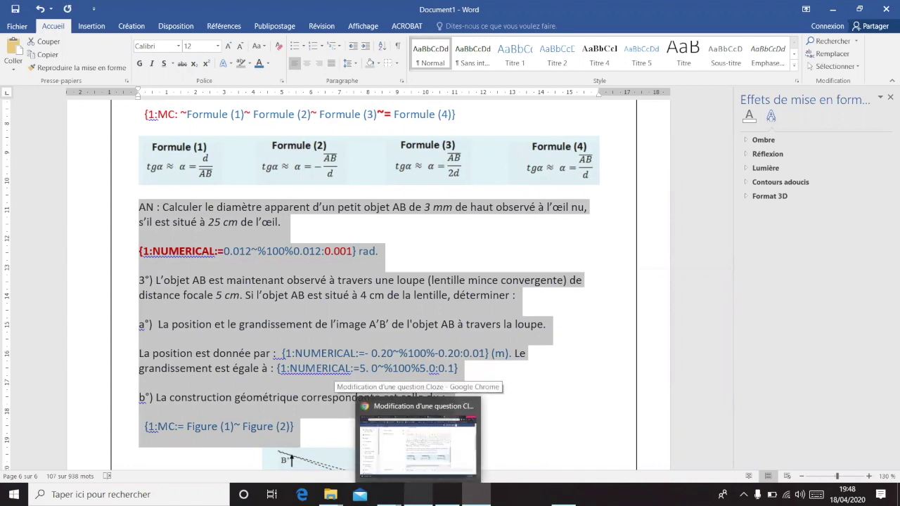
pyautogui.click(418, 440)
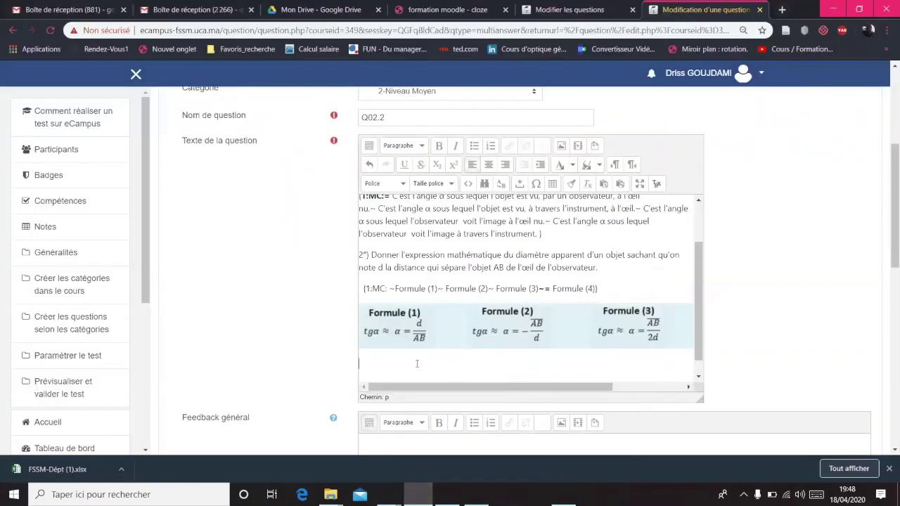
pyautogui.hotkey('ctrl', 'v')
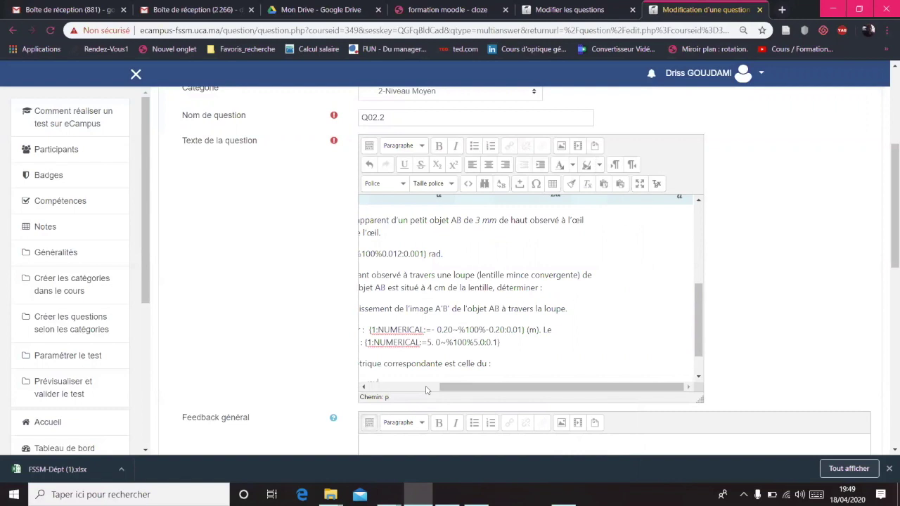
pyautogui.click(414, 388)
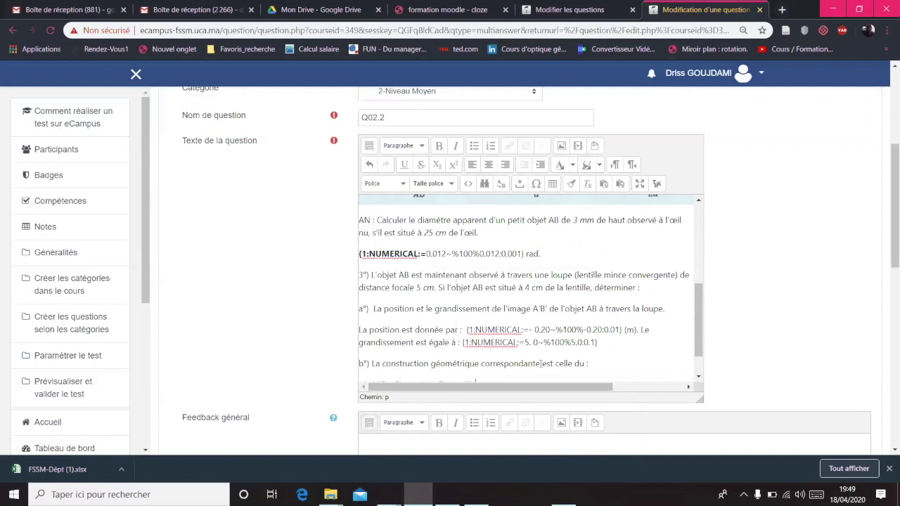
pyautogui.write('{1:MC:= Figure (1)~ Figure (2)}')
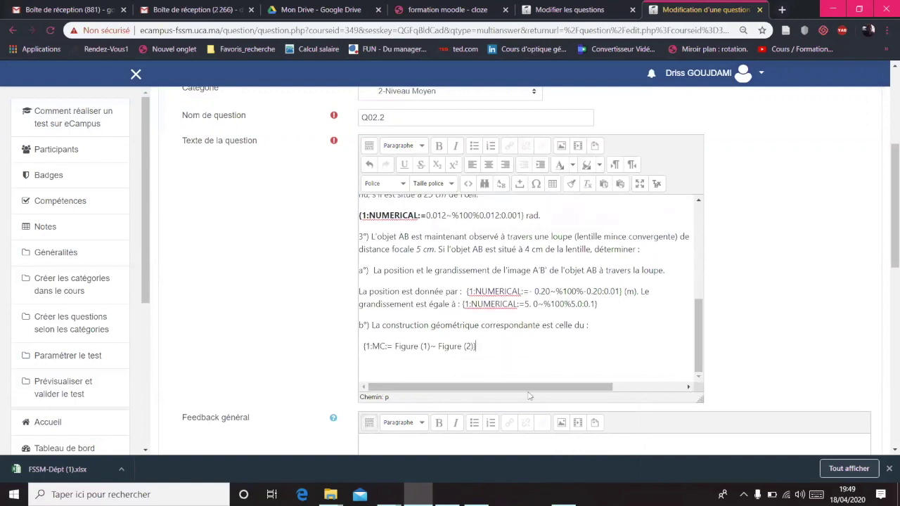
# Insert the img2 PNG from Documents on a new line below the figure choices, overwriting the existing attachment and leaving the description empty.
pyautogui.press('Return')
pyautogui.click(560, 146)
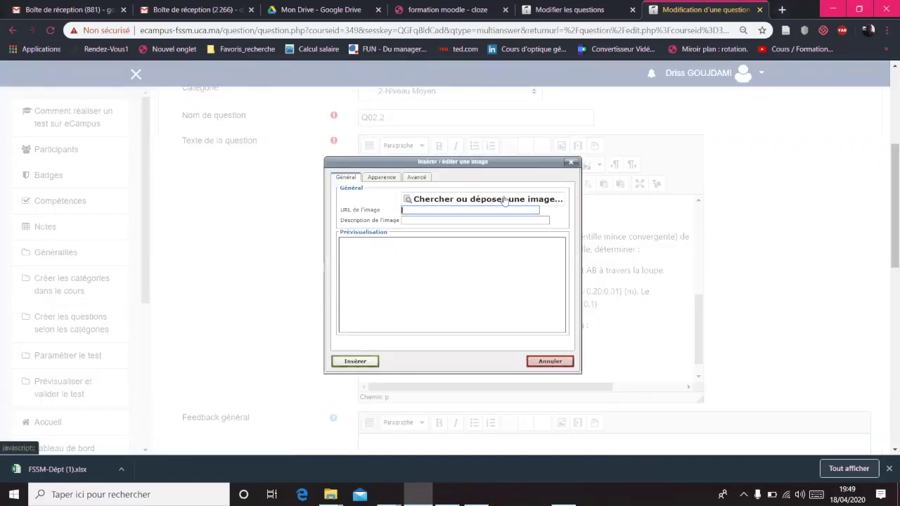
pyautogui.click(440, 200)
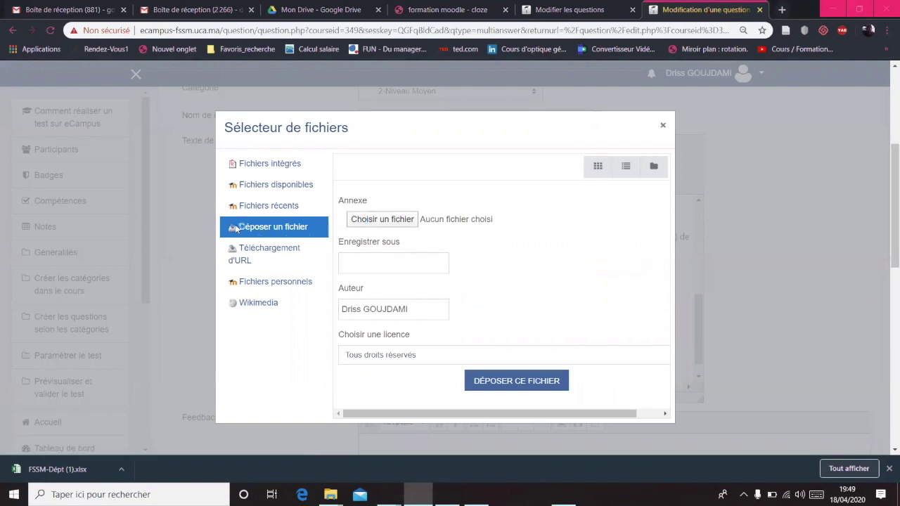
pyautogui.click(373, 221)
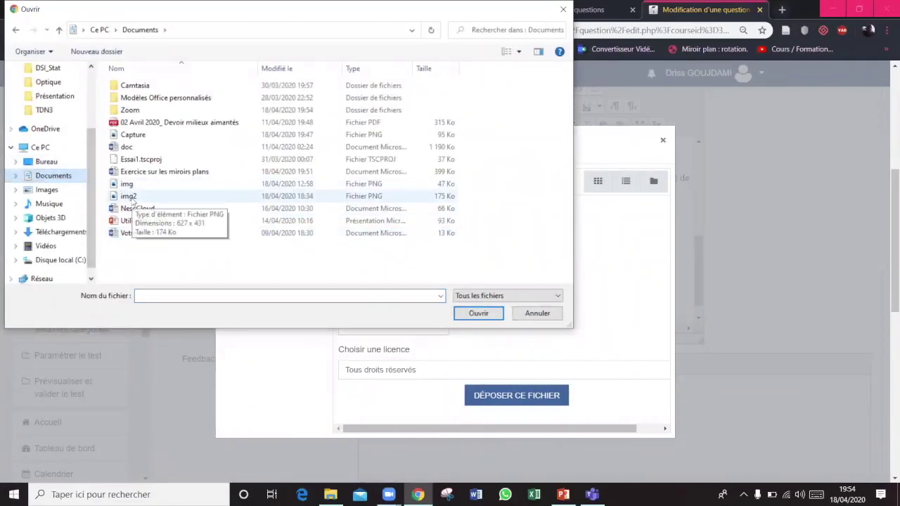
pyautogui.click(130, 200)
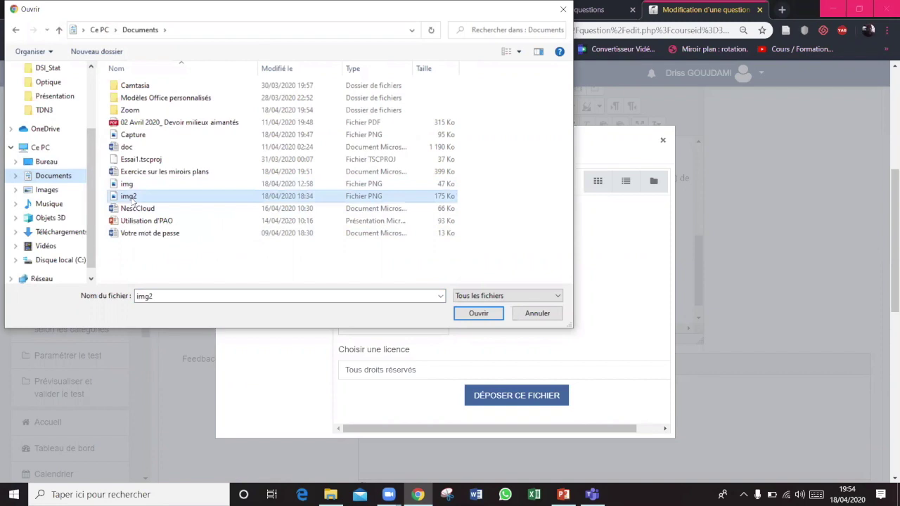
pyautogui.click(478, 314)
pyautogui.click(511, 392)
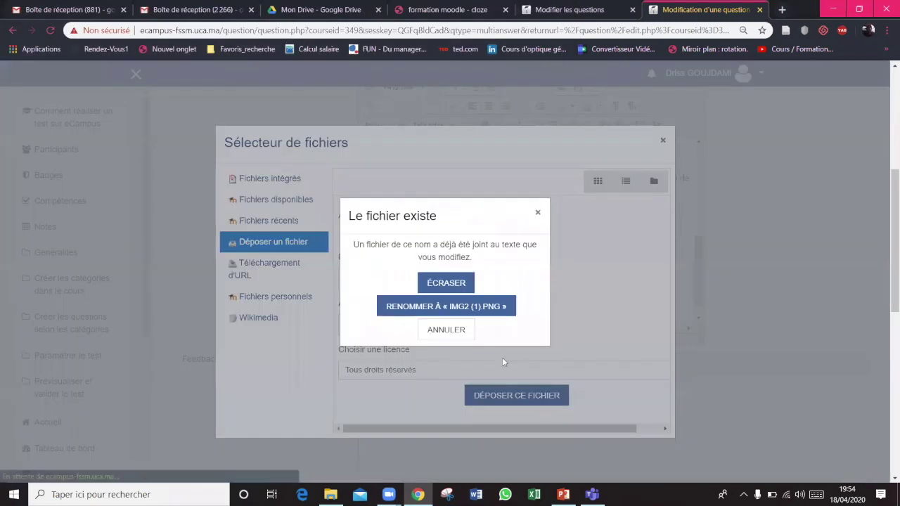
pyautogui.click(445, 284)
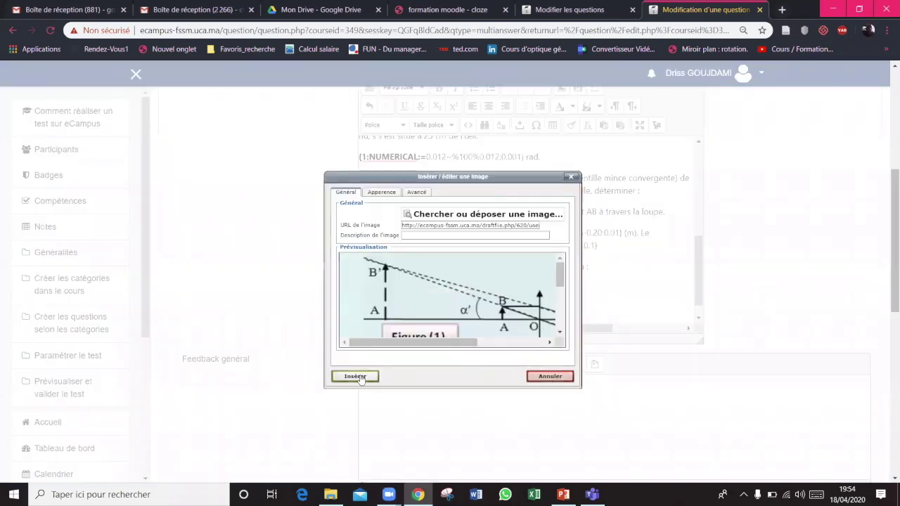
pyautogui.click(356, 376)
# Shrink the Figure (1) and Figure (2) image to fit the editor's width and centre it.
pyautogui.click(425, 294)
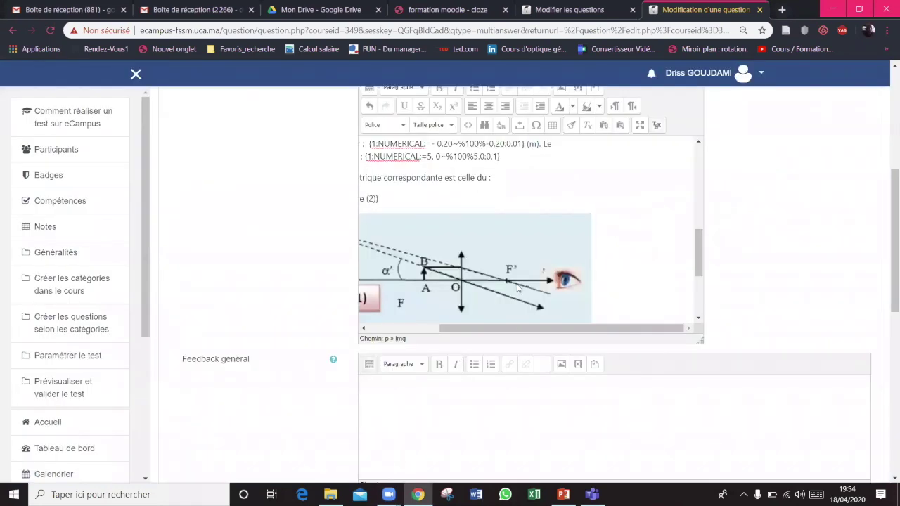
pyautogui.rightClick(522, 259)
pyautogui.click(580, 232)
pyautogui.moveTo(580, 233); pyautogui.dragTo(423, 304)
pyautogui.moveTo(482, 330); pyautogui.dragTo(302, 338)
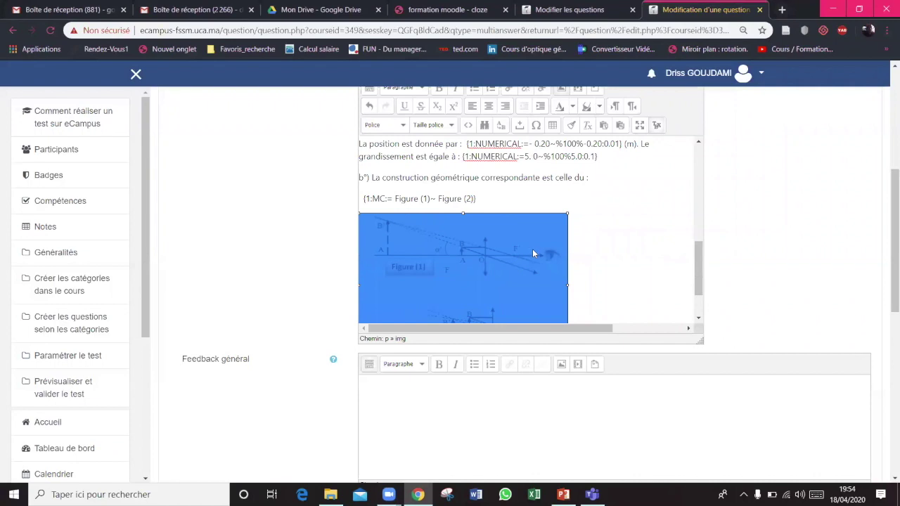
pyautogui.click(485, 105)
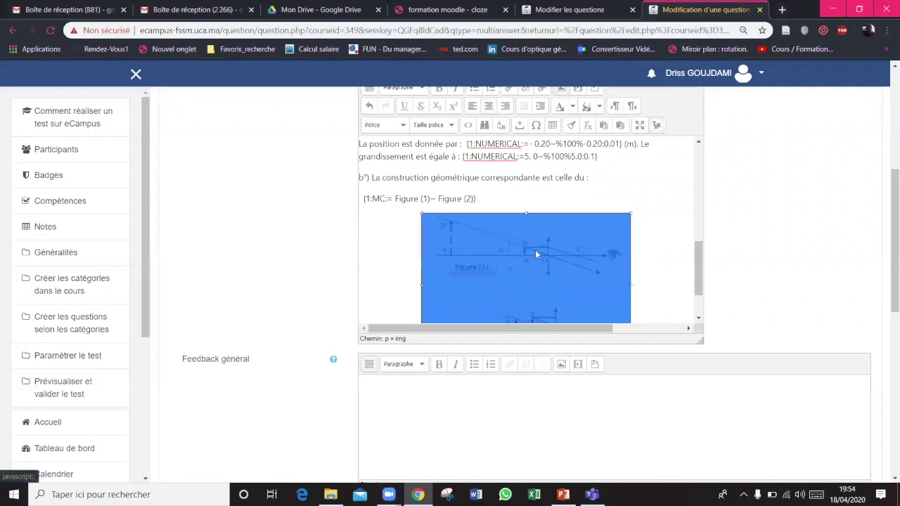
pyautogui.moveTo(697, 283); pyautogui.dragTo(697, 301)
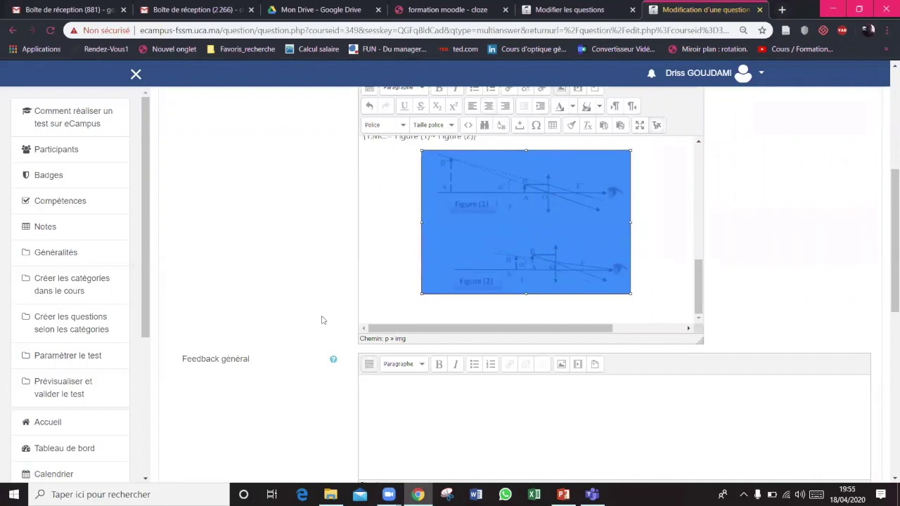
# Save the question's changes while continuing to edit, then save it again to return to the question bank.
pyautogui.scroll(-3, 265, 288)
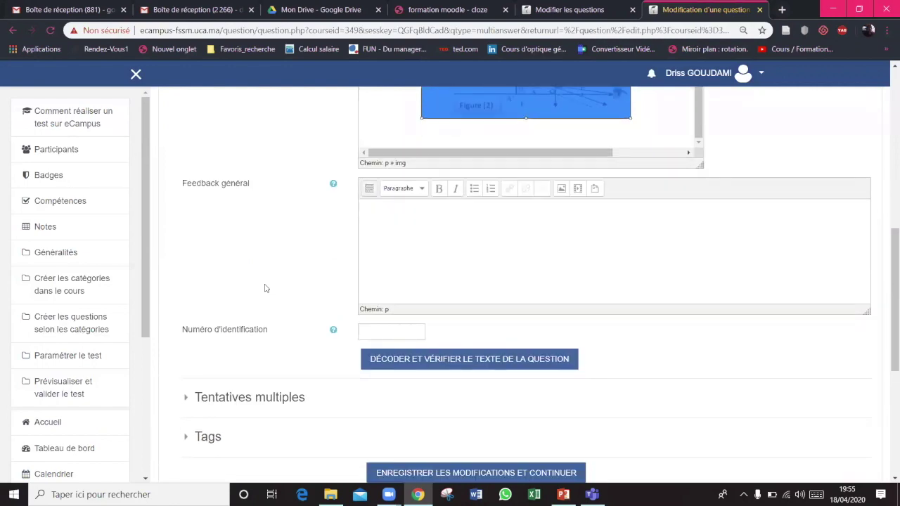
pyautogui.scroll(-2, 265, 288)
pyautogui.click(444, 356)
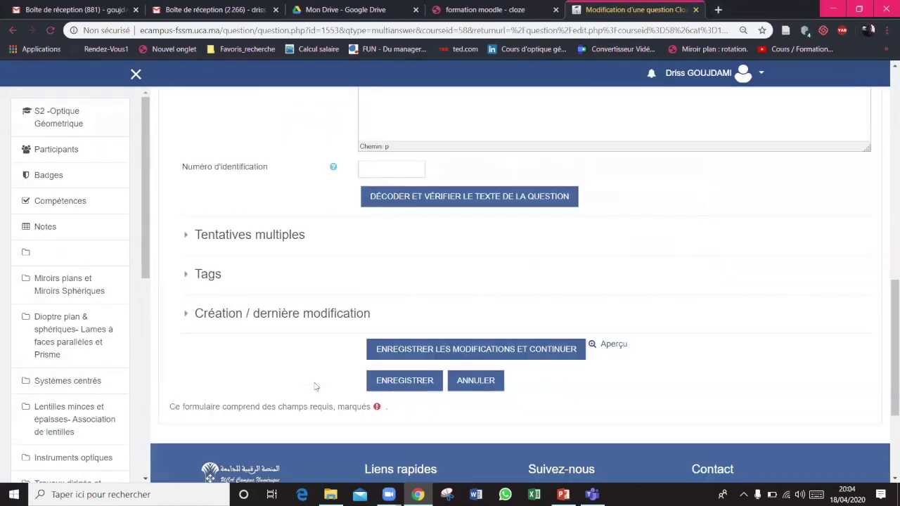
pyautogui.scroll(-1, 313, 382)
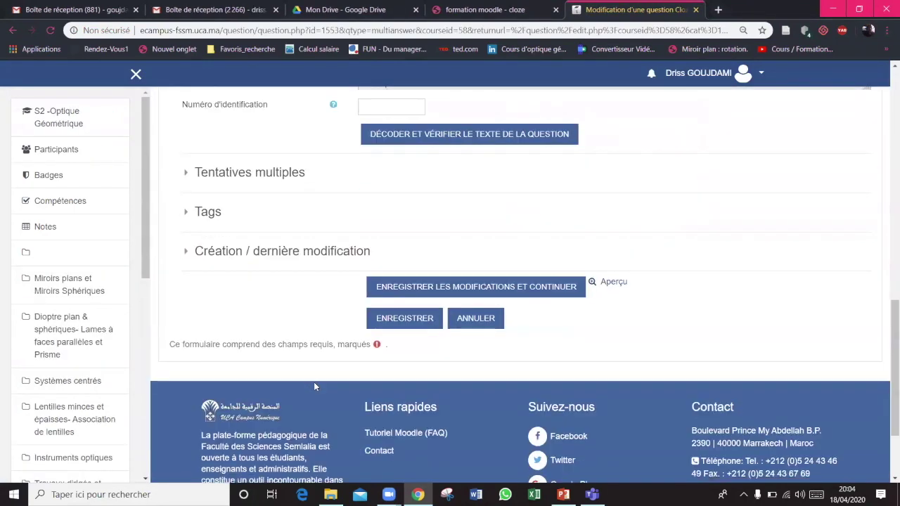
pyautogui.click(403, 320)
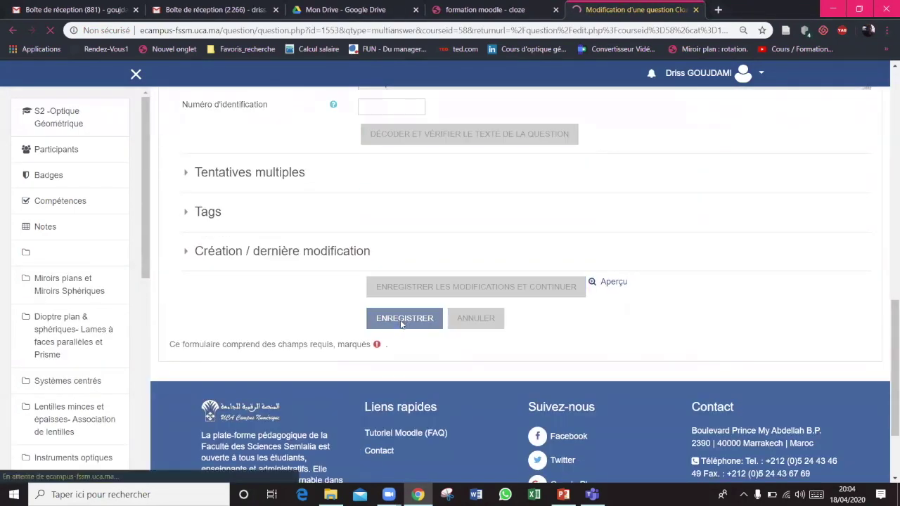
# Find question 10-Q05 in the question bank list and open its preview.
pyautogui.scroll(-5, 394, 348)
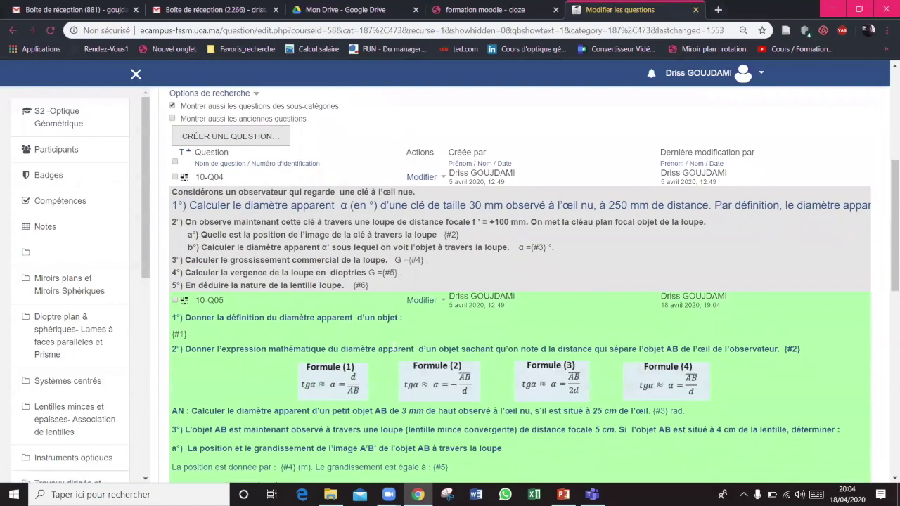
pyautogui.scroll(-1, 395, 348)
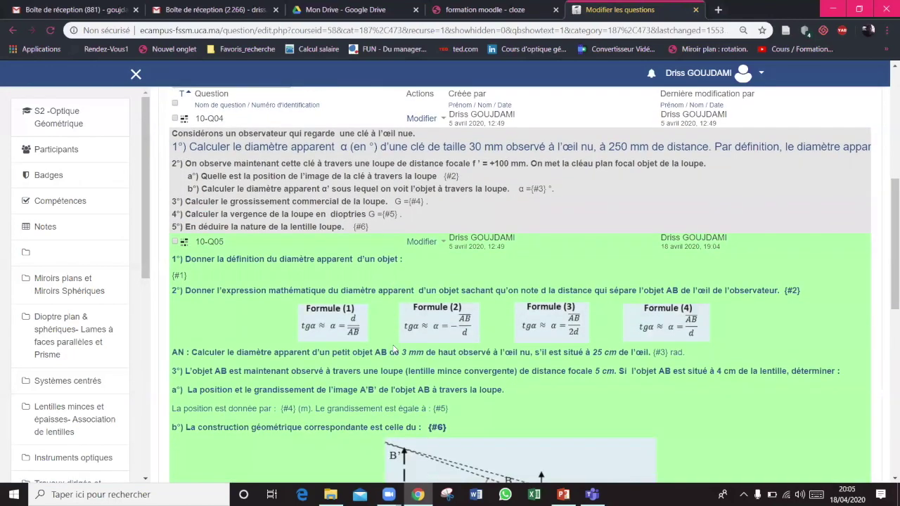
pyautogui.scroll(-1, 395, 347)
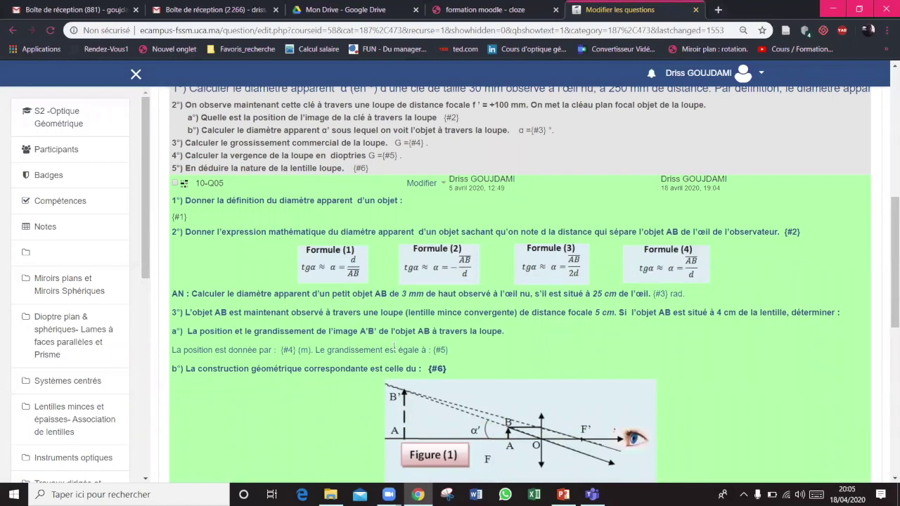
pyautogui.click(441, 184)
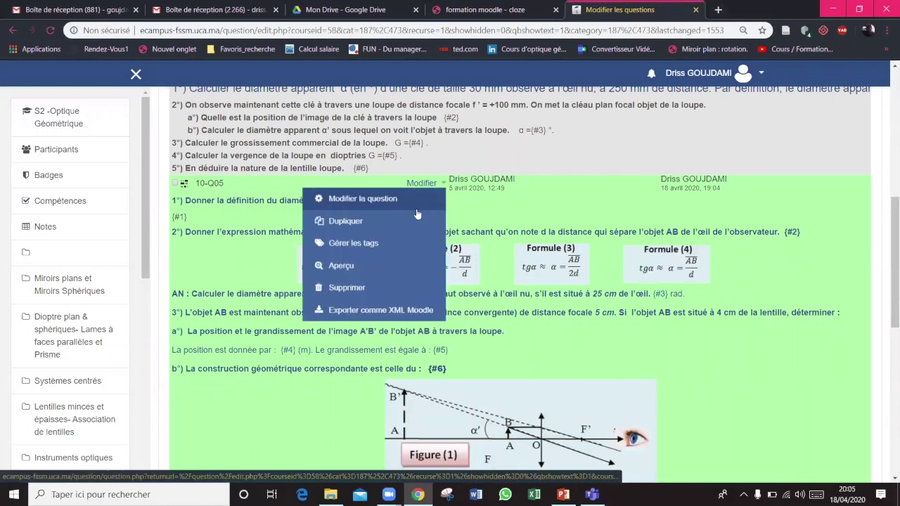
pyautogui.click(383, 266)
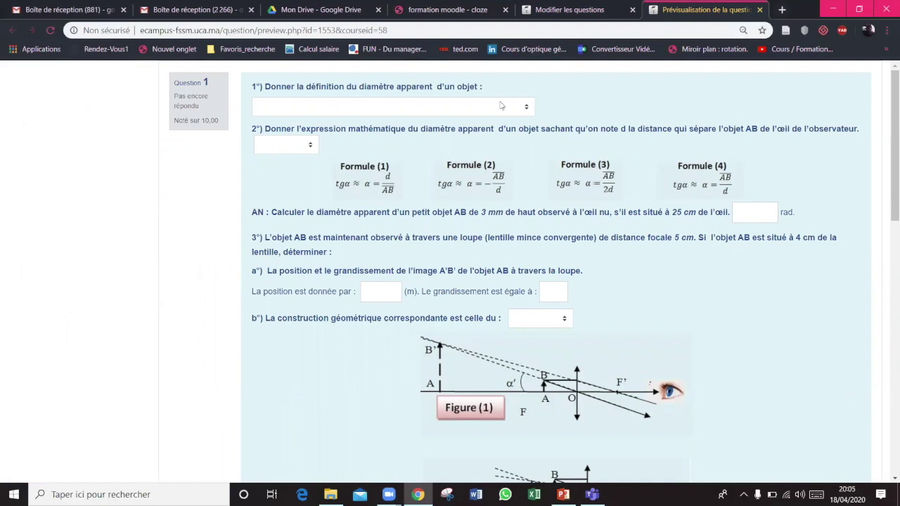
# Examine the answer choices for parts 1 and 2 in the preview, then the remaining parts down to part 6.
pyautogui.click(526, 109)
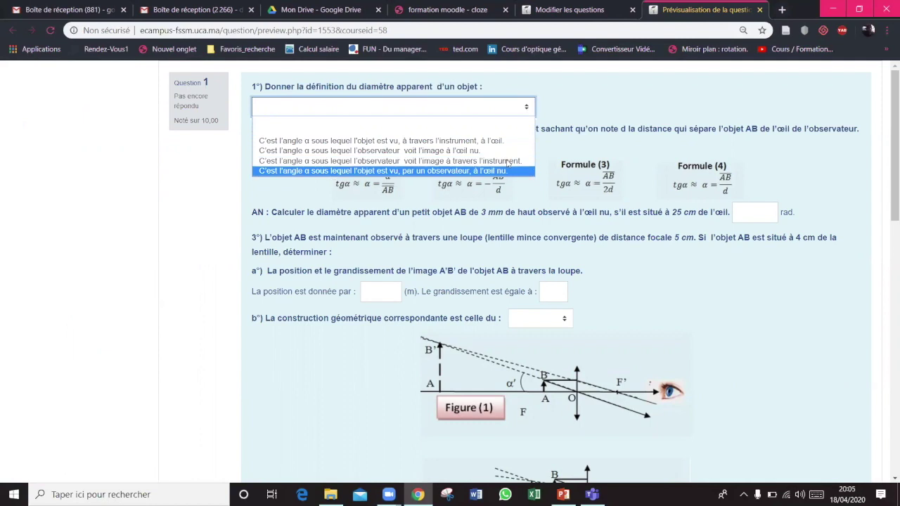
pyautogui.click(563, 104)
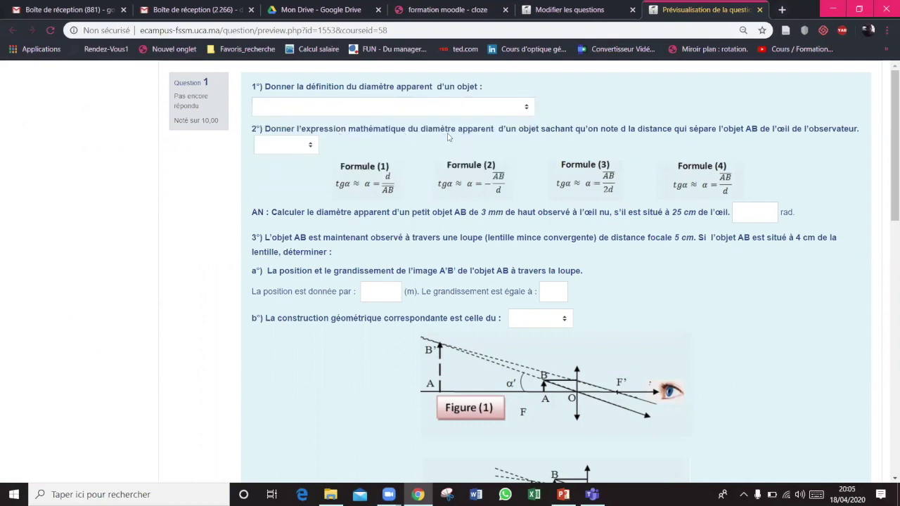
pyautogui.click(310, 146)
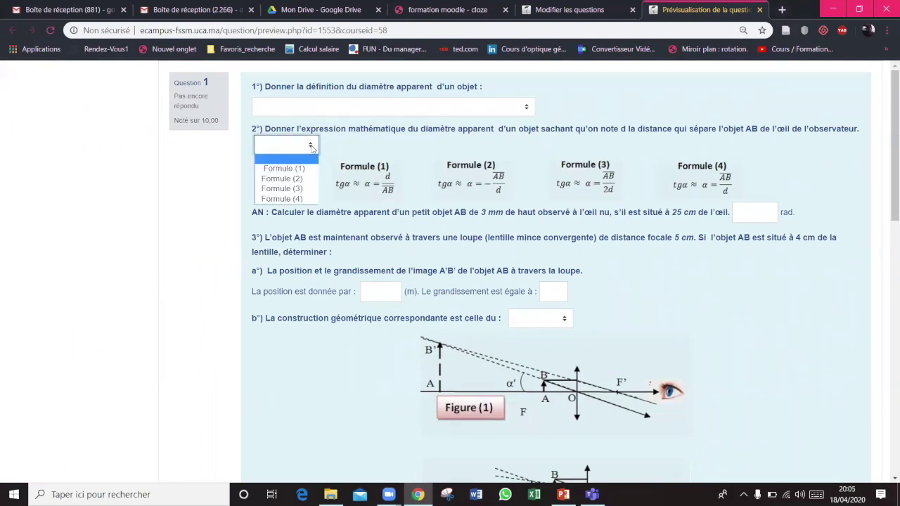
pyautogui.click(311, 146)
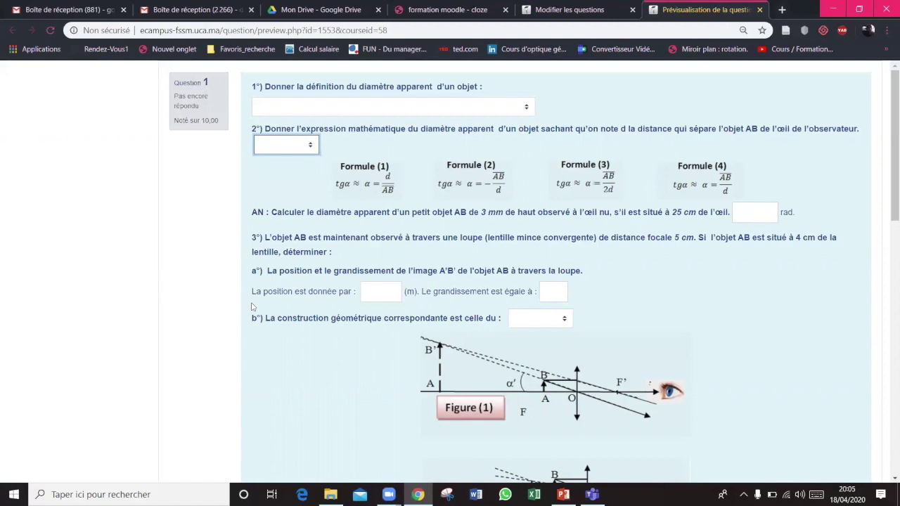
pyautogui.scroll(-4, 298, 360)
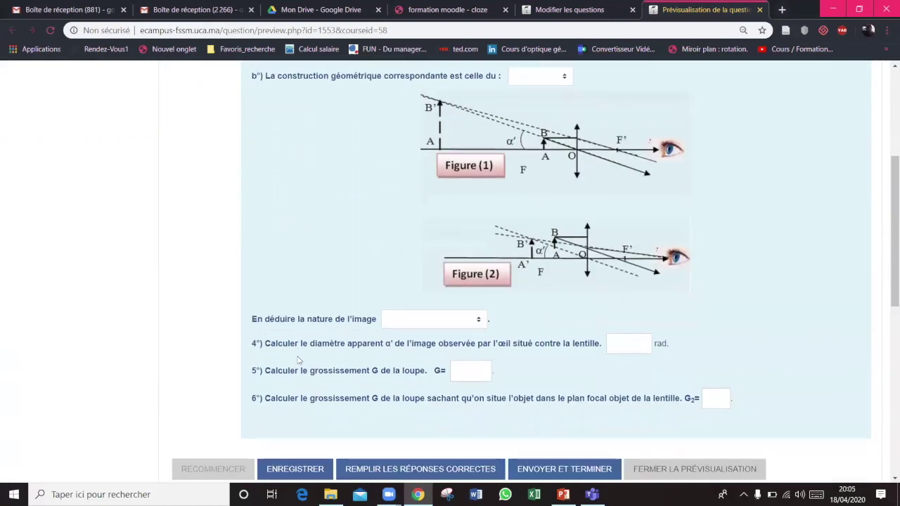
# Fill the preview with the correct answers, review them through part 6, and close the preview.
pyautogui.click(403, 418)
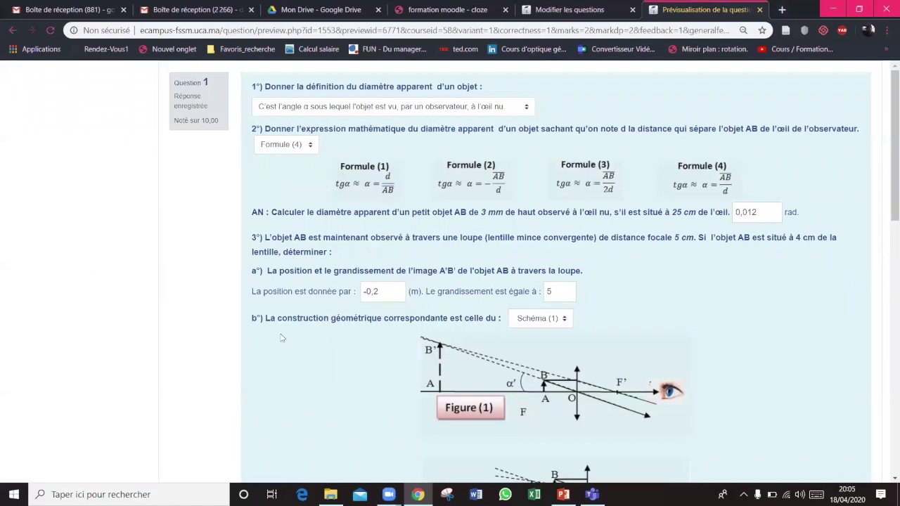
pyautogui.scroll(-4, 281, 338)
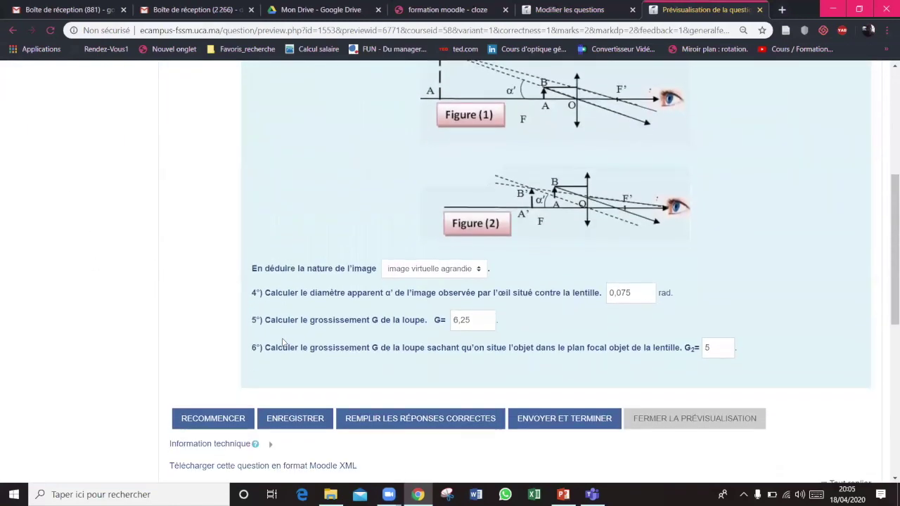
pyautogui.click(709, 422)
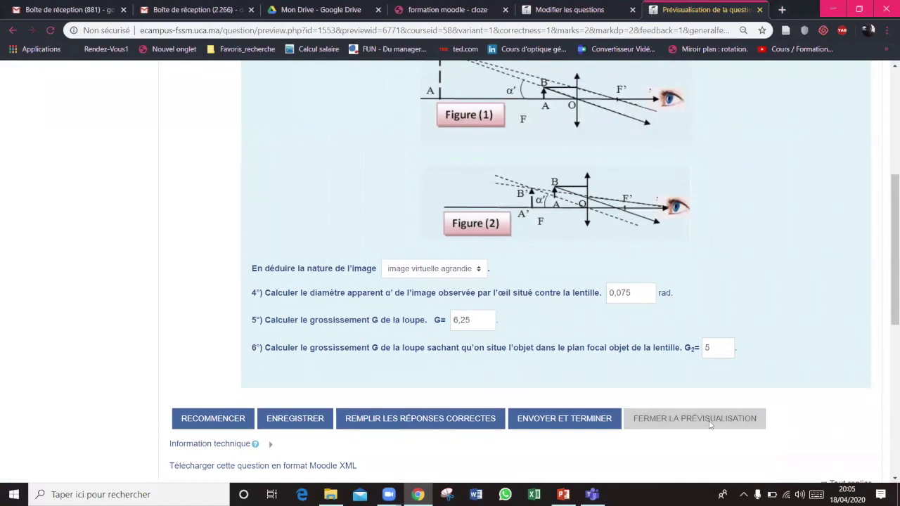